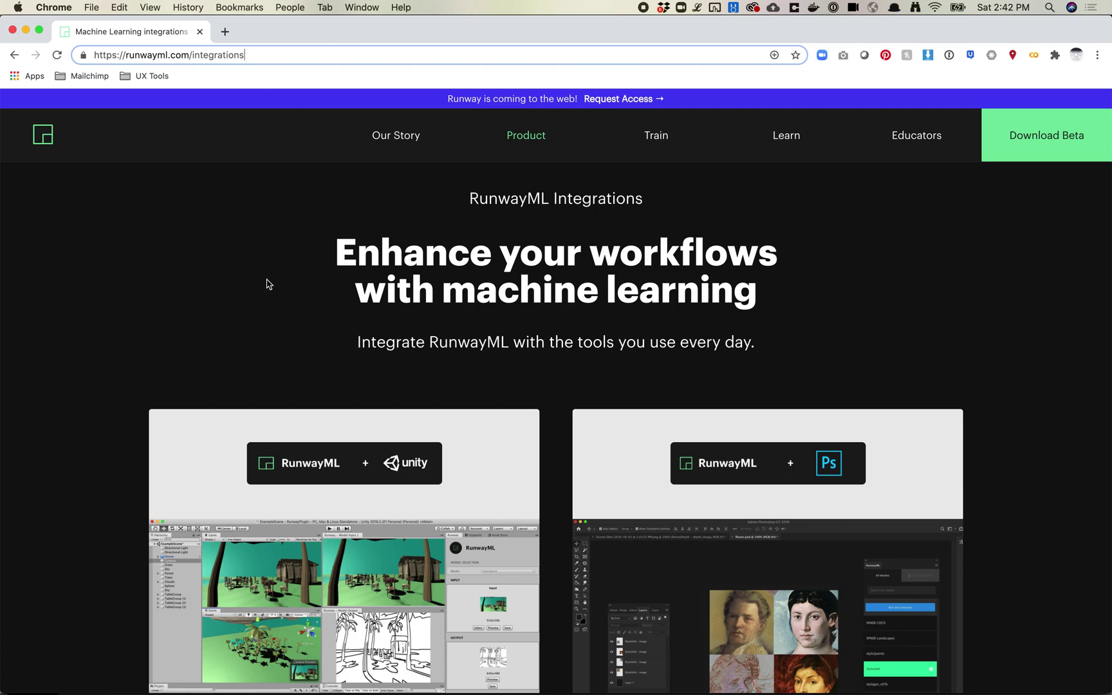
Step: Scroll through the RunwayML for Photoshop v0.0.1 release notes
{"action": "scroll", "coordinate": [268, 284], "scroll_direction": "down", "scroll_amount": 10}
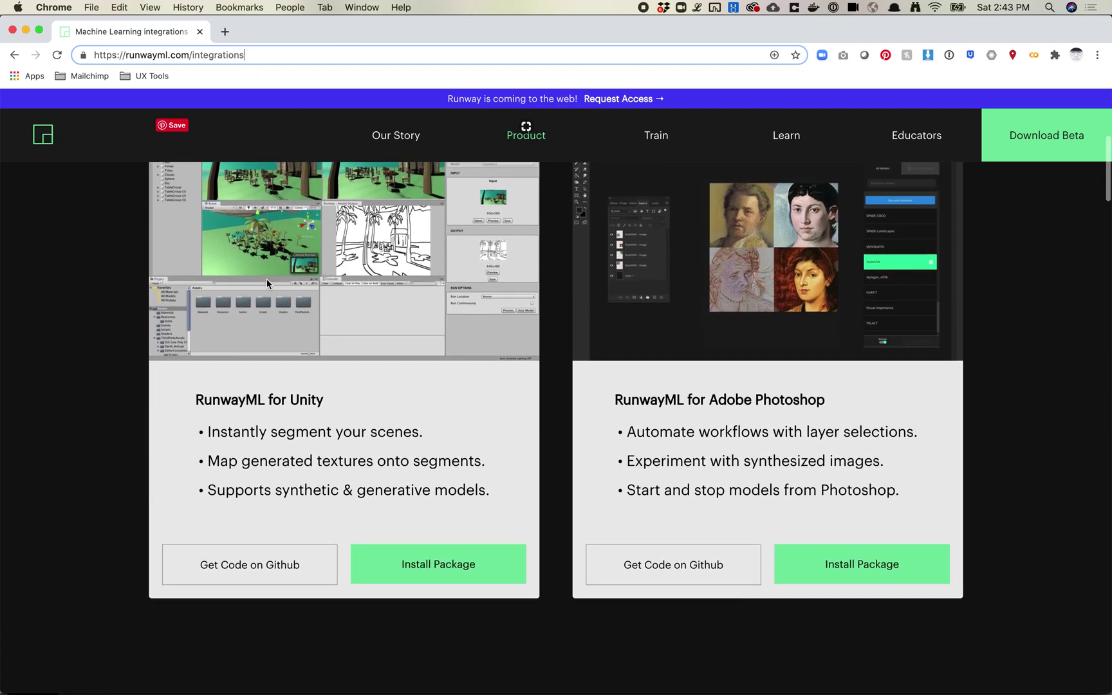
{"action": "scroll", "coordinate": [268, 283], "scroll_direction": "down", "scroll_amount": 10}
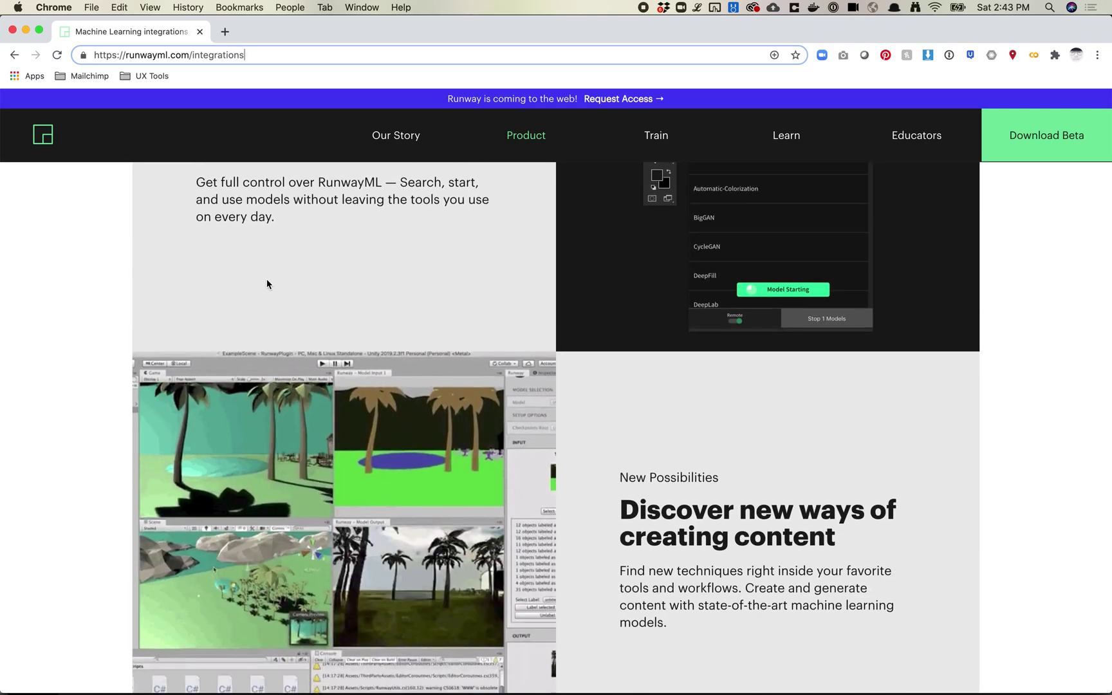
{"action": "scroll", "coordinate": [267, 283], "scroll_direction": "down", "scroll_amount": 10}
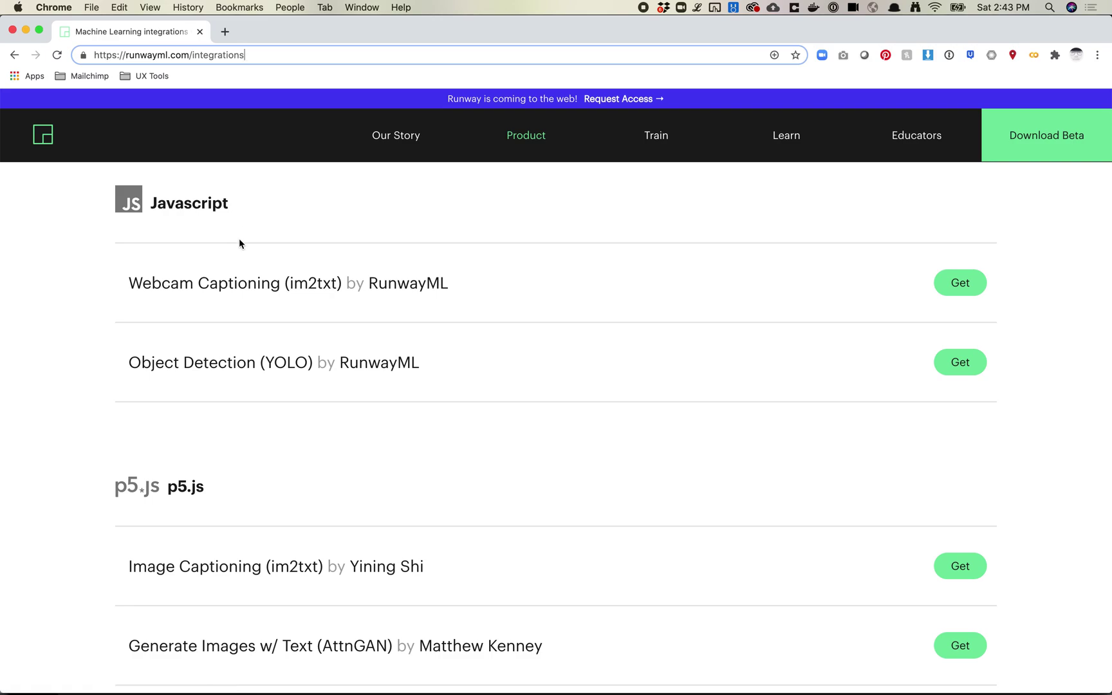
{"action": "scroll", "coordinate": [255, 245], "scroll_direction": "up", "scroll_amount": 10}
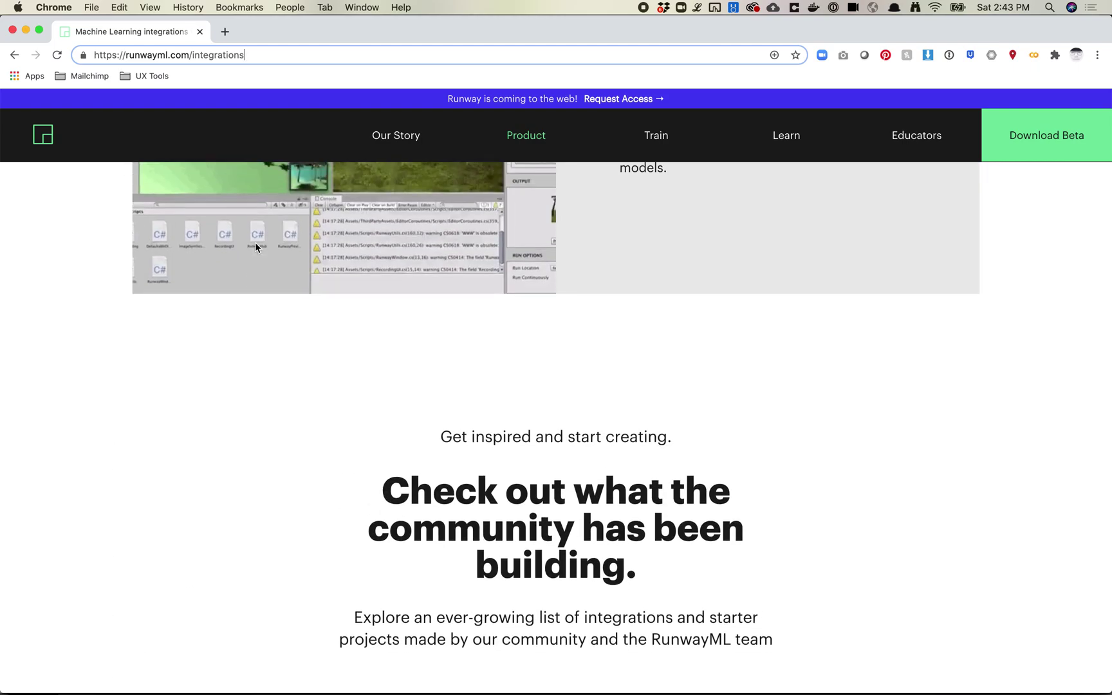
{"action": "scroll", "coordinate": [256, 244], "scroll_direction": "down", "scroll_amount": 10}
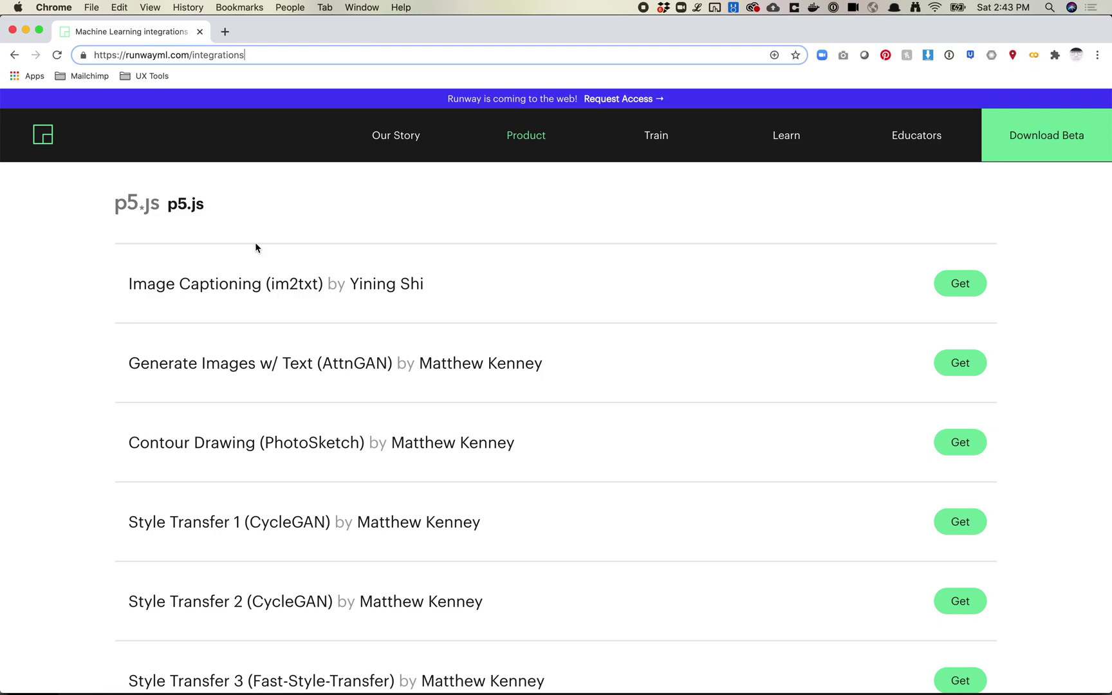
{"action": "scroll", "coordinate": [255, 246], "scroll_direction": "down", "scroll_amount": 8}
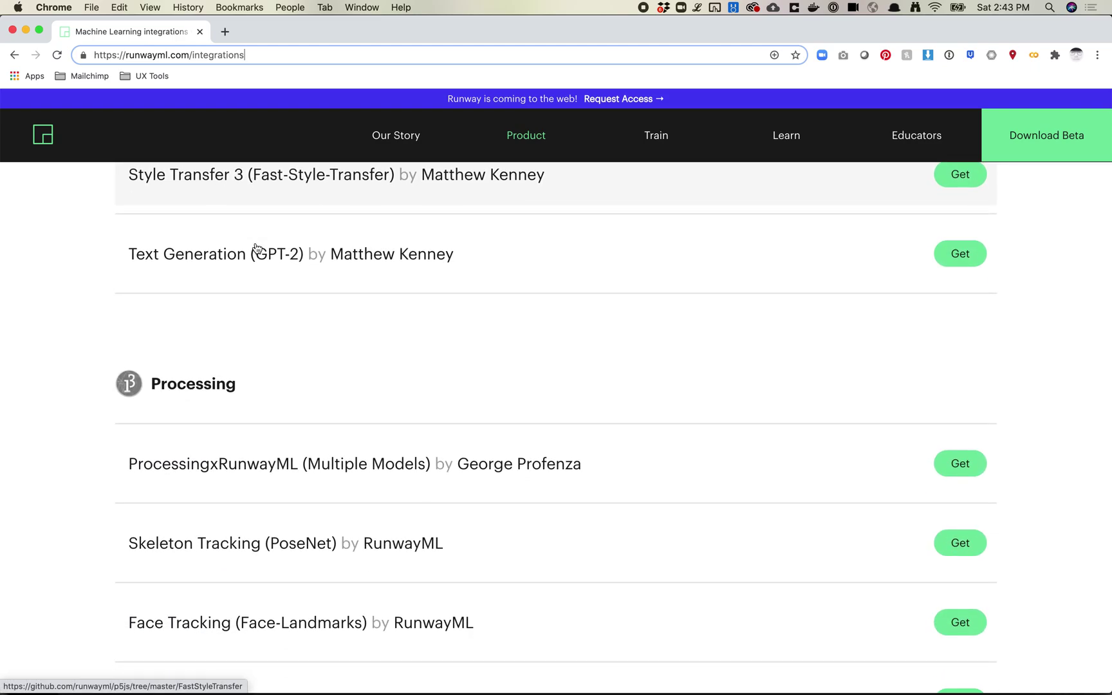
{"action": "scroll", "coordinate": [255, 251], "scroll_direction": "down", "scroll_amount": 10}
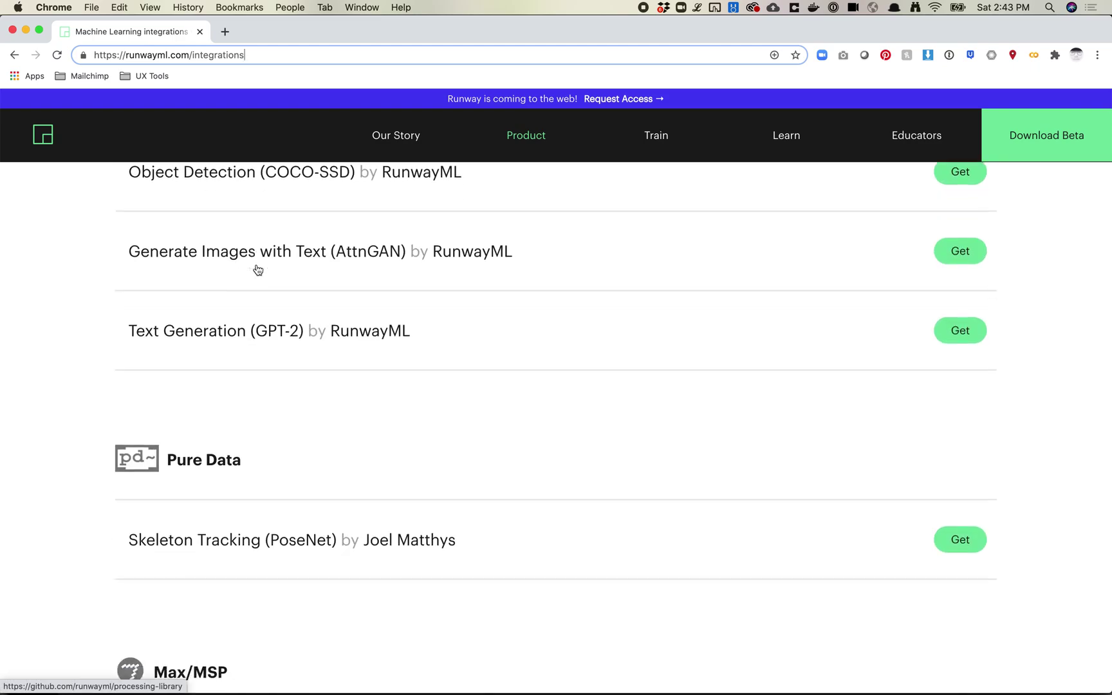
{"action": "scroll", "coordinate": [257, 269], "scroll_direction": "down", "scroll_amount": 5}
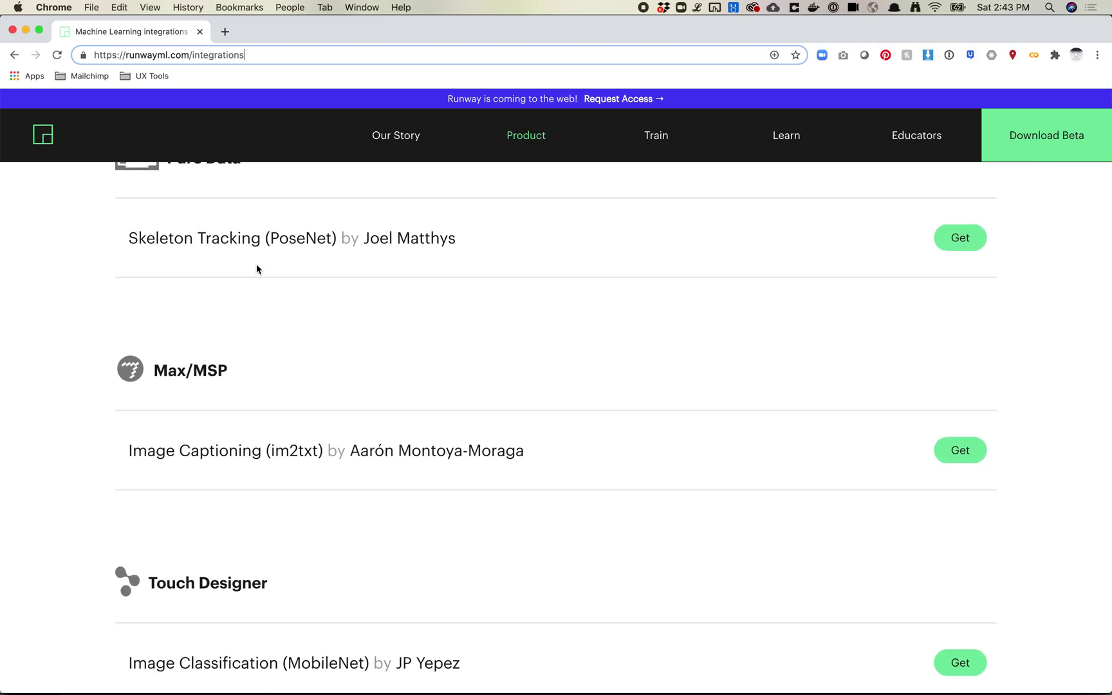
{"action": "scroll", "coordinate": [256, 269], "scroll_direction": "down", "scroll_amount": 1}
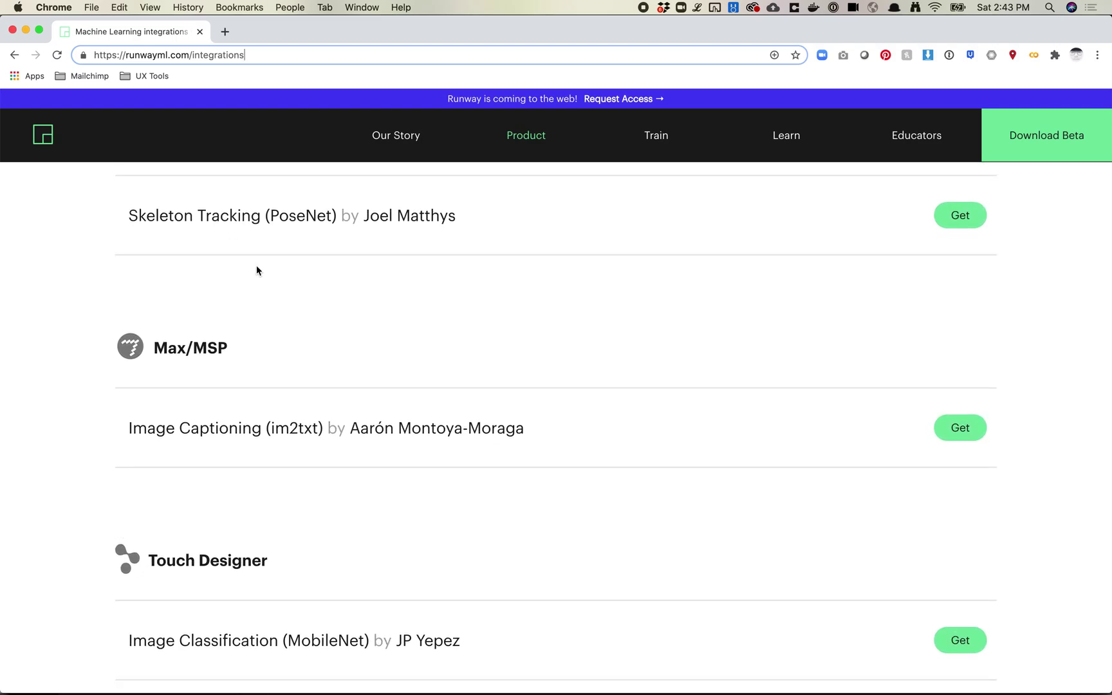
{"action": "scroll", "coordinate": [256, 269], "scroll_direction": "up", "scroll_amount": 20}
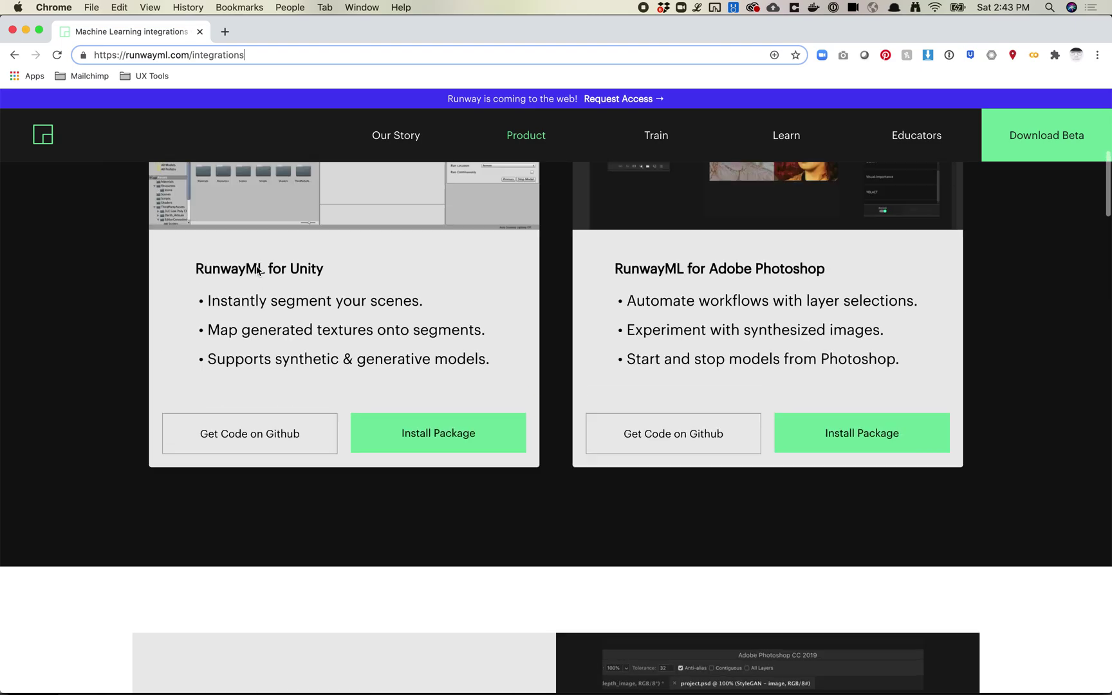
{"action": "scroll", "coordinate": [256, 269], "scroll_direction": "up", "scroll_amount": 6}
{"action": "scroll", "coordinate": [256, 269], "scroll_direction": "down", "scroll_amount": 3}
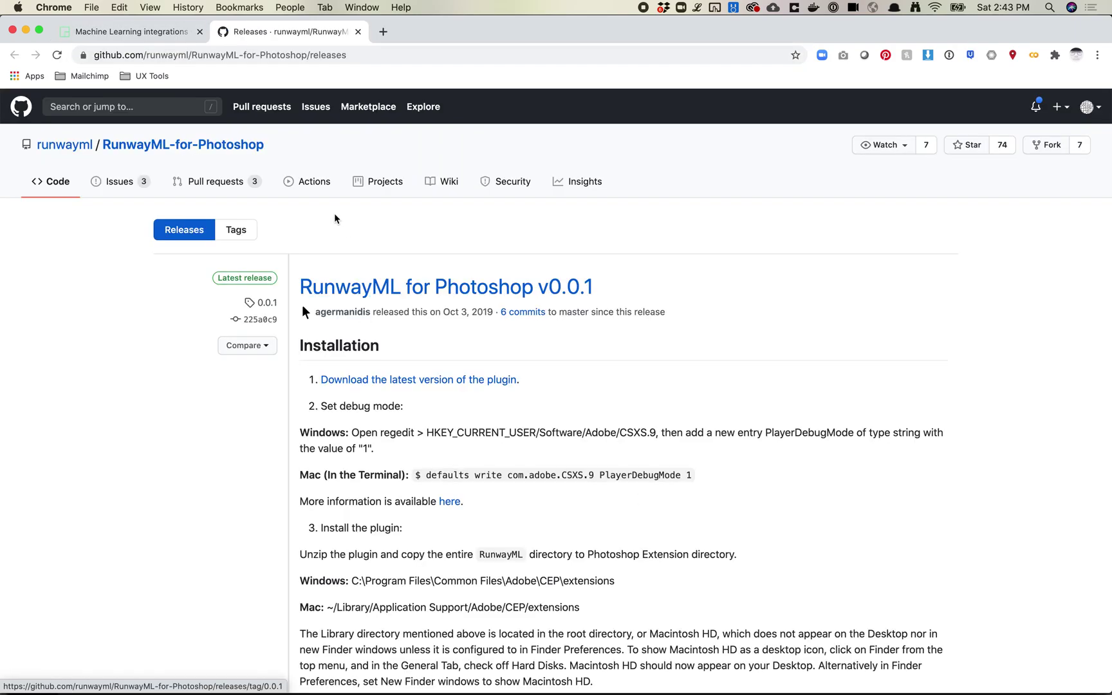
Step: Download the plugin zip and select the Mac debug-mode defaults write command
{"action": "scroll", "coordinate": [441, 318], "scroll_direction": "down", "scroll_amount": 2}
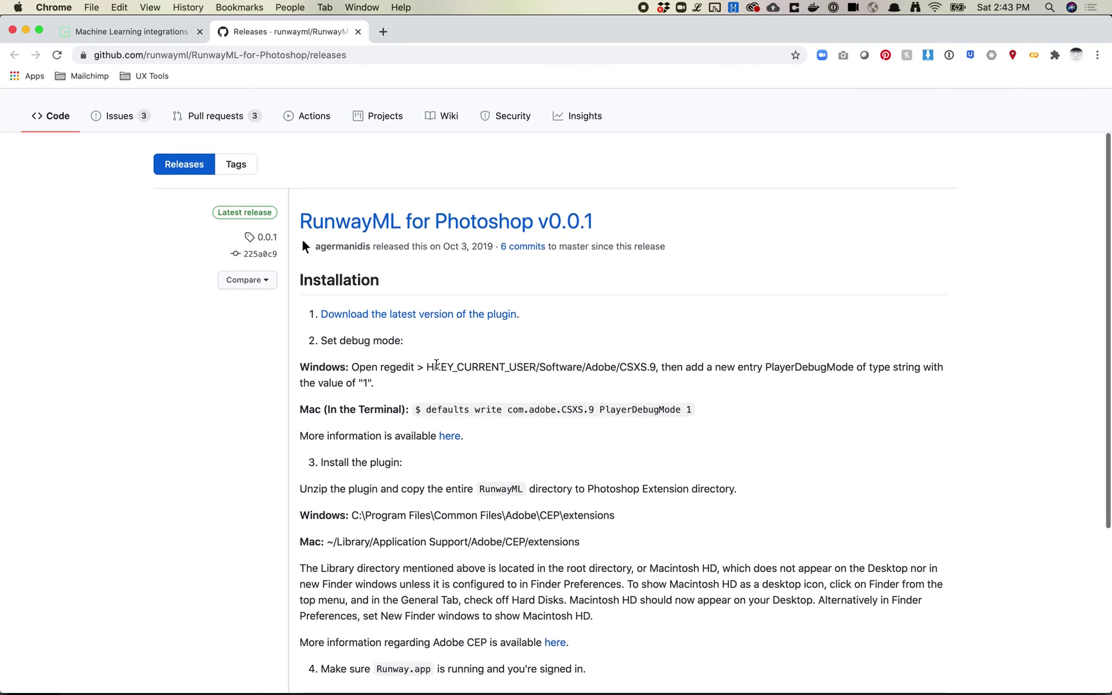
{"action": "scroll", "coordinate": [437, 365], "scroll_direction": "down", "scroll_amount": 2}
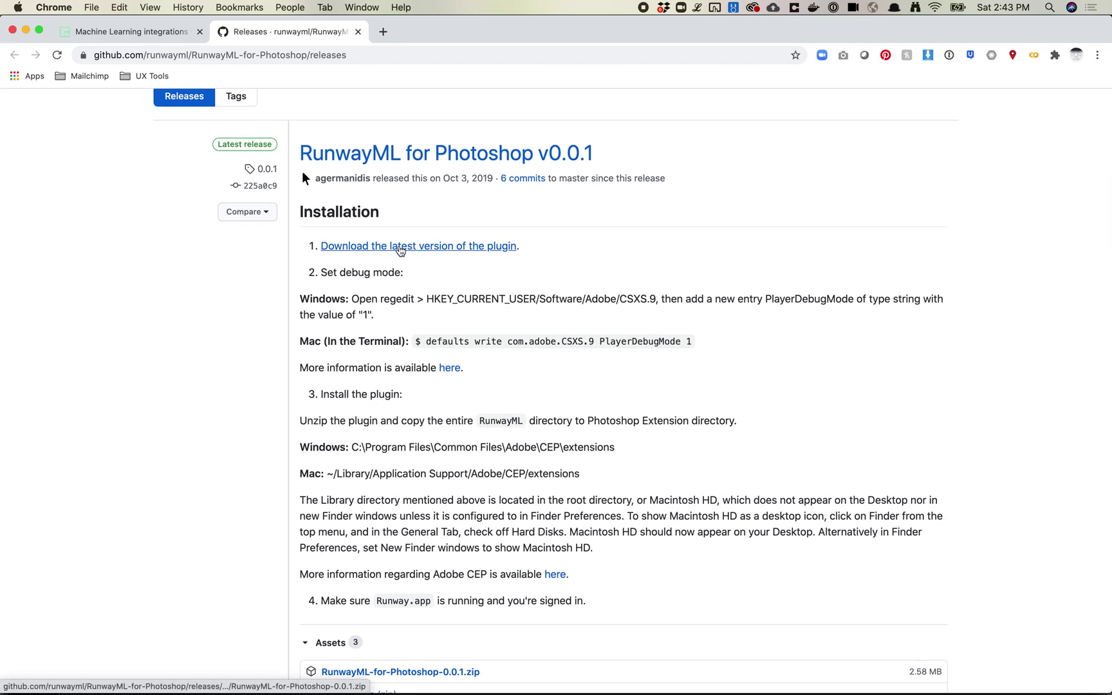
{"action": "left_click", "coordinate": [399, 248]}
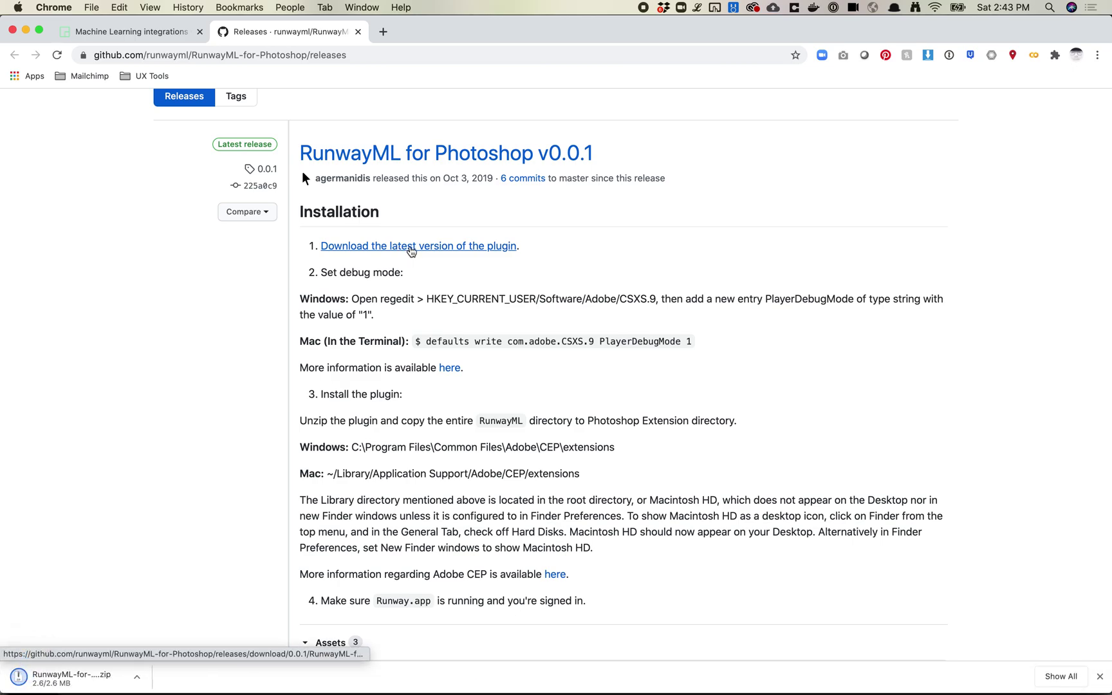
{"action": "scroll", "coordinate": [422, 283], "scroll_direction": "down", "scroll_amount": 2}
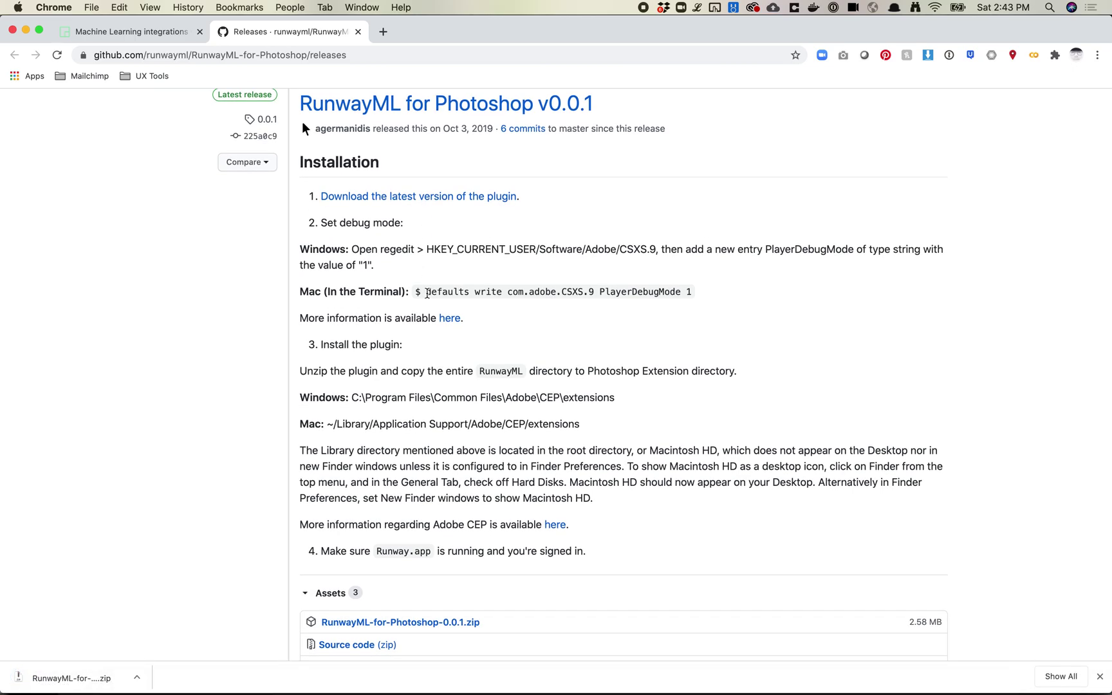
{"action": "left_click_drag", "start_coordinate": [424, 288], "coordinate": [702, 293]}
{"action": "key", "text": "super+c"}
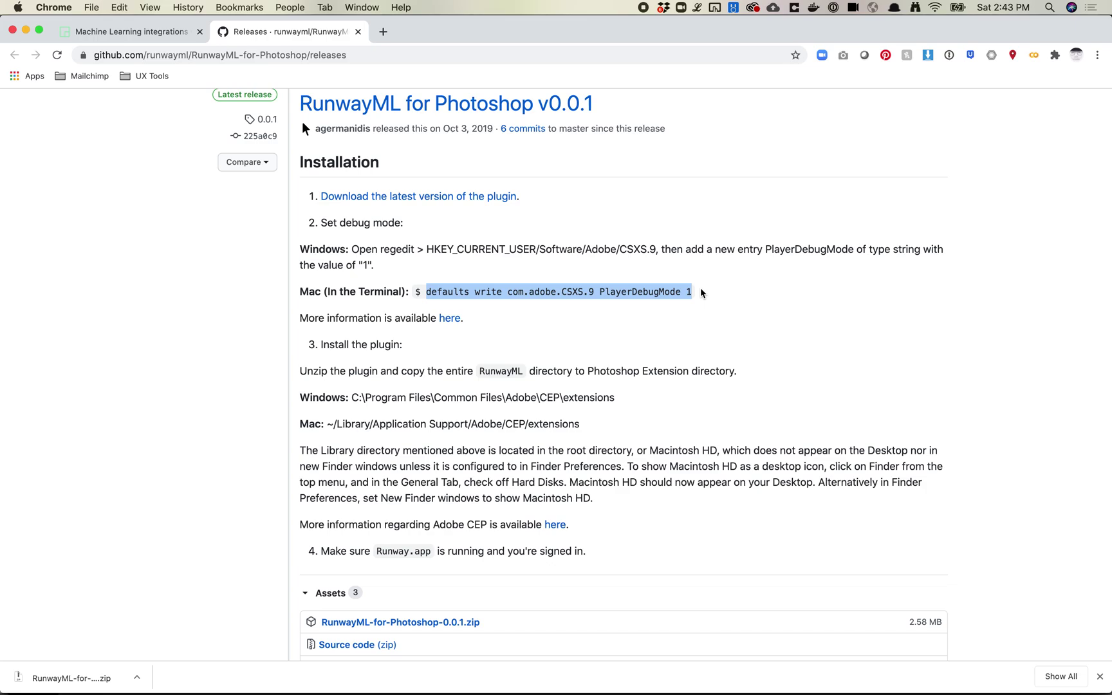
Step: Bring the Terminal window to the front
{"action": "key", "text": "alt+space"}
{"action": "type", "text": "ter"}
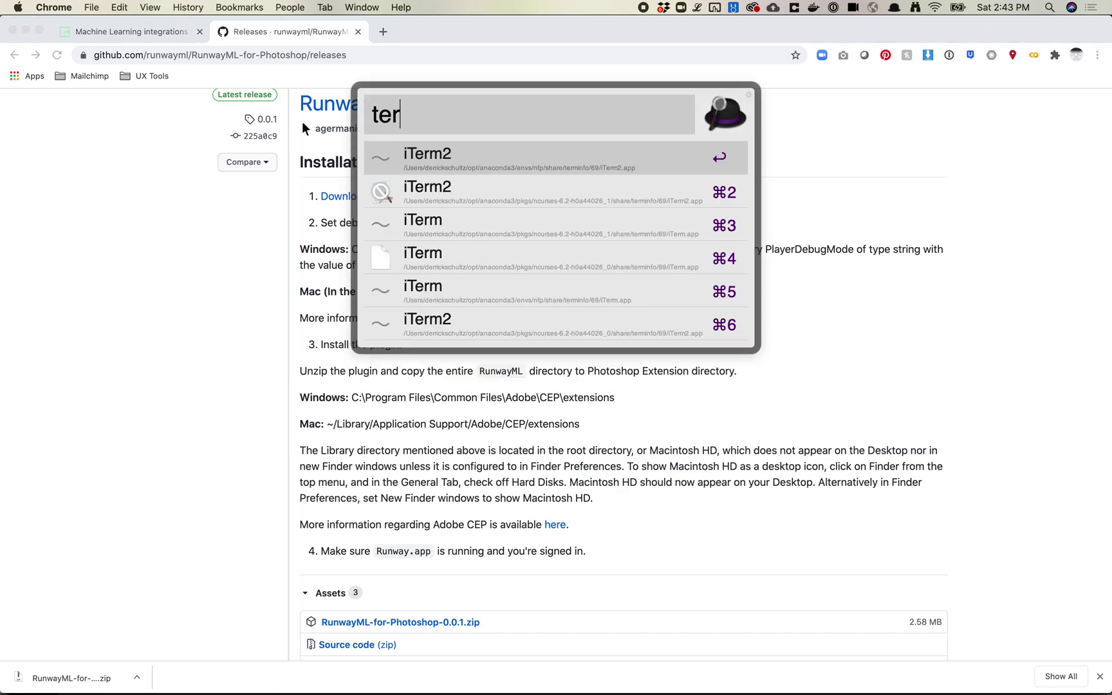
{"action": "key", "text": "BackSpace"}
{"action": "key", "text": "BackSpace"}
{"action": "key", "text": "BackSpace"}
{"action": "key", "text": "Escape"}
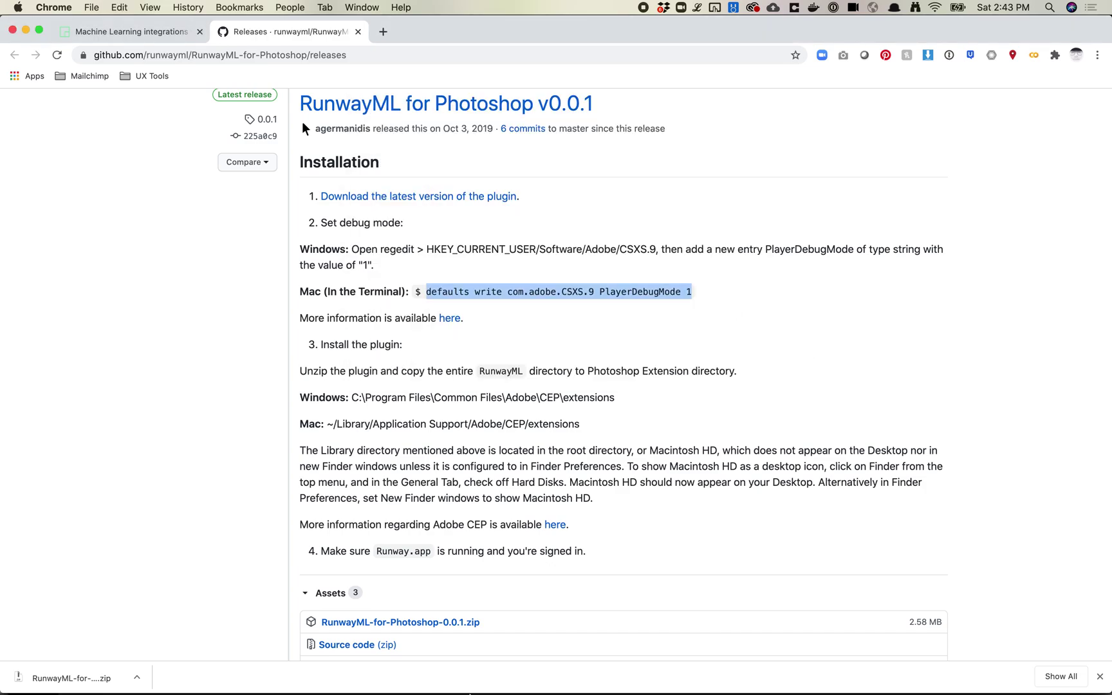
{"action": "left_click", "coordinate": [213, 669]}
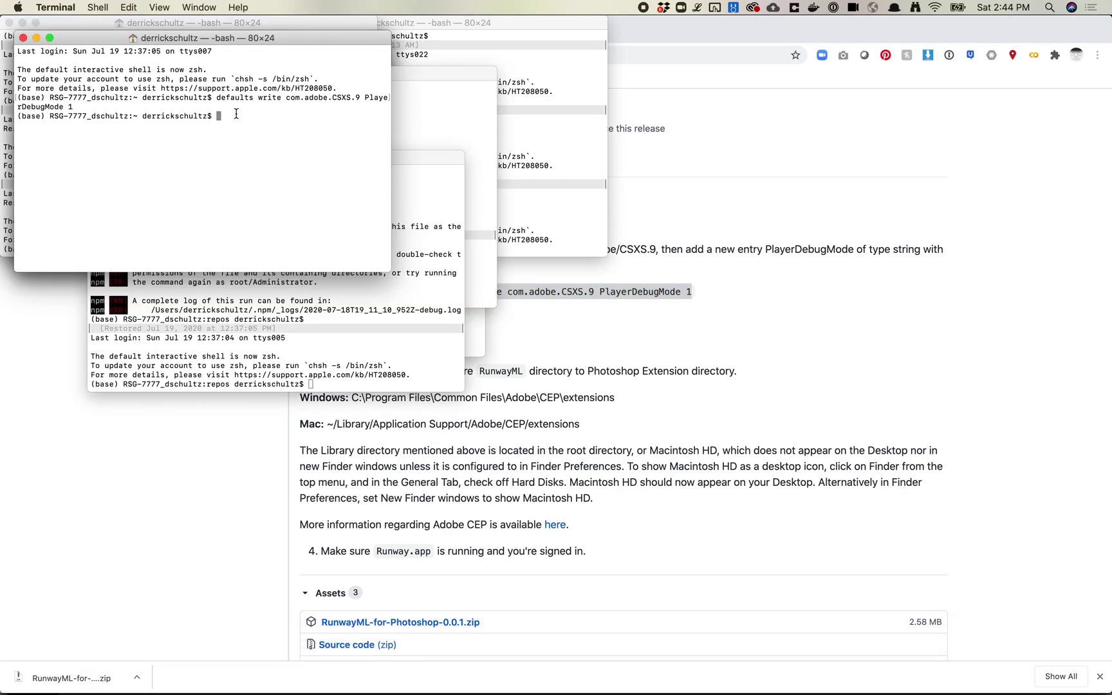
Step: Paste and run defaults write com.adobe.CSXS.9 PlayerDebugMode 1 in Terminal
{"action": "key", "text": "super+Tab"}
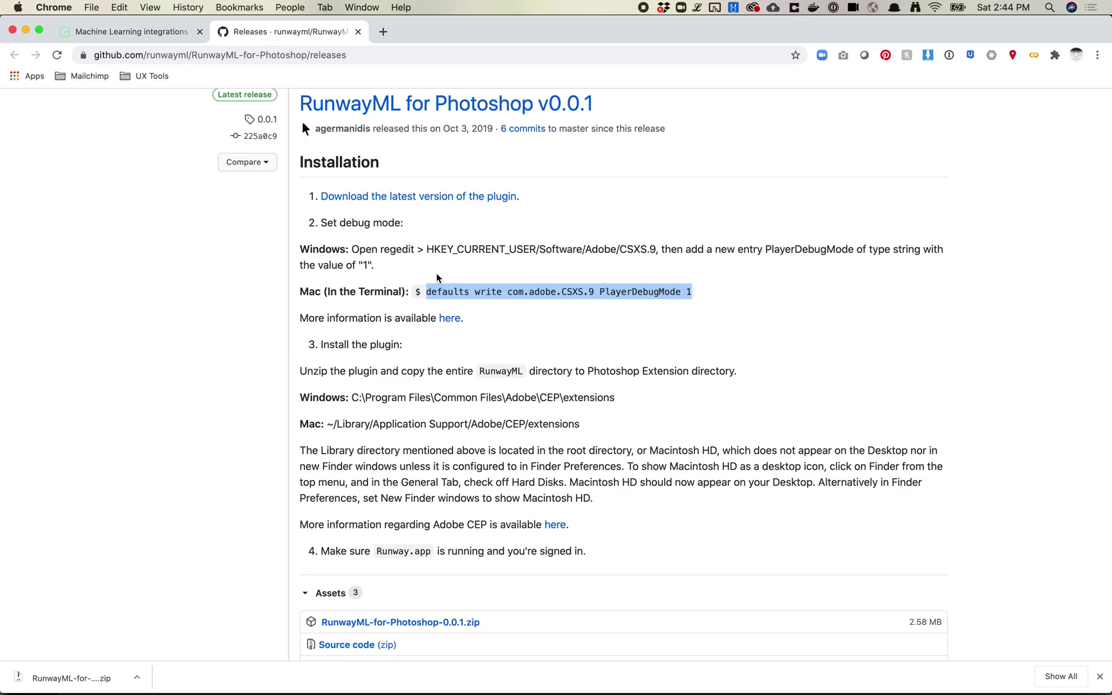
{"action": "key", "text": "super+Tab"}
{"action": "key", "text": "super+v"}
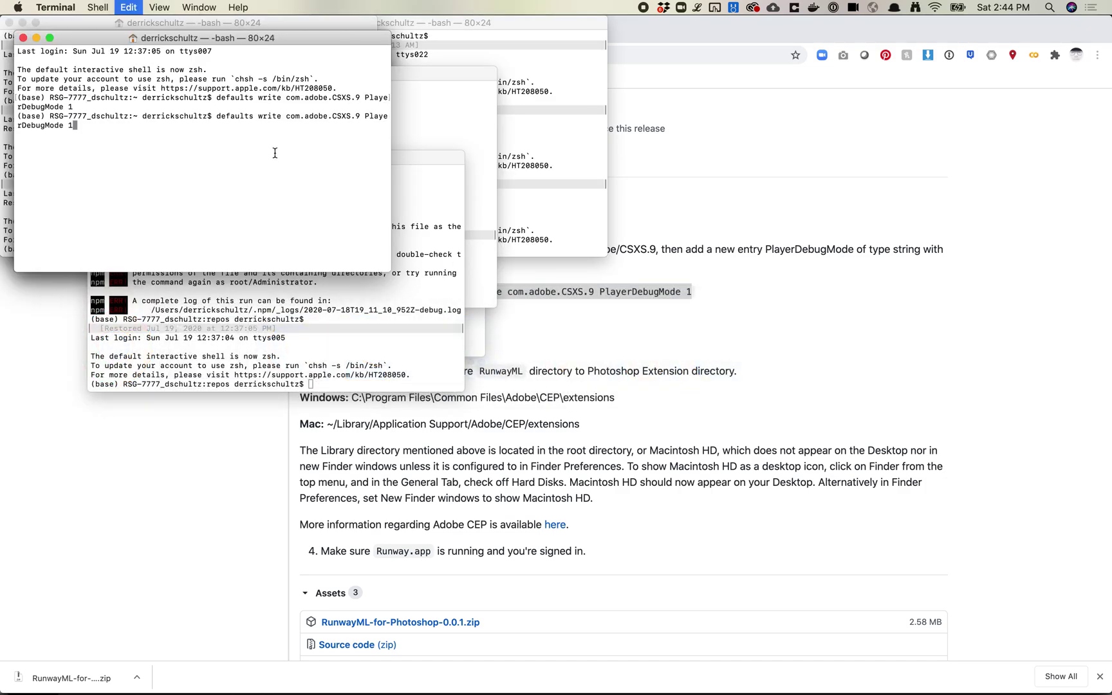
{"action": "key", "text": "Return"}
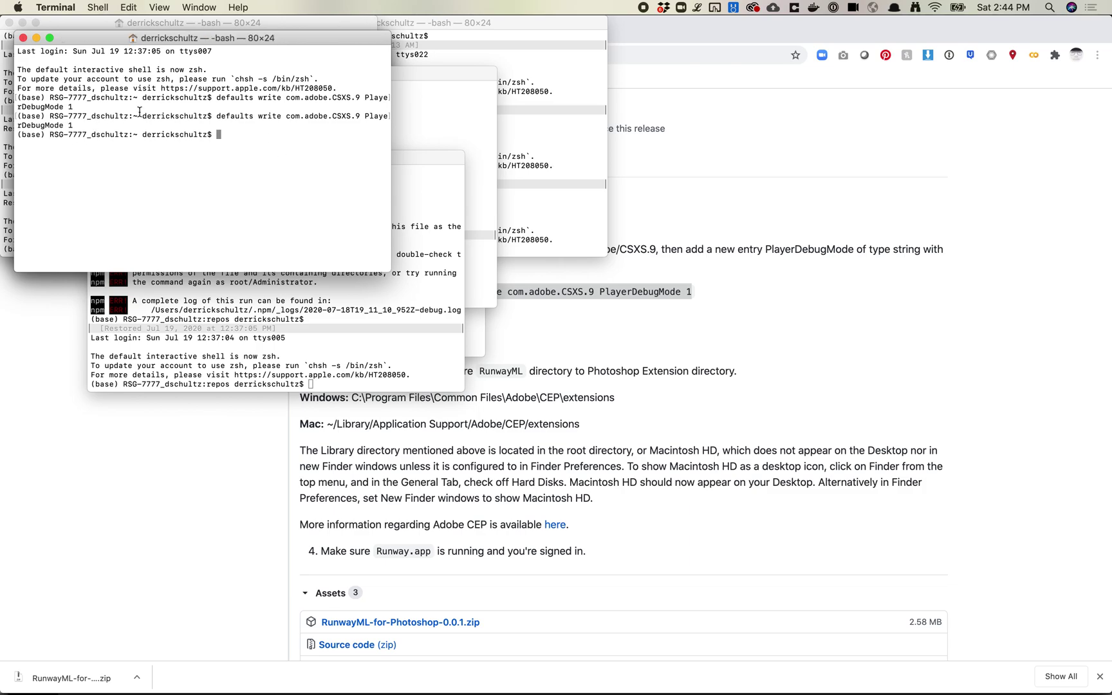
{"action": "left_click", "coordinate": [606, 312]}
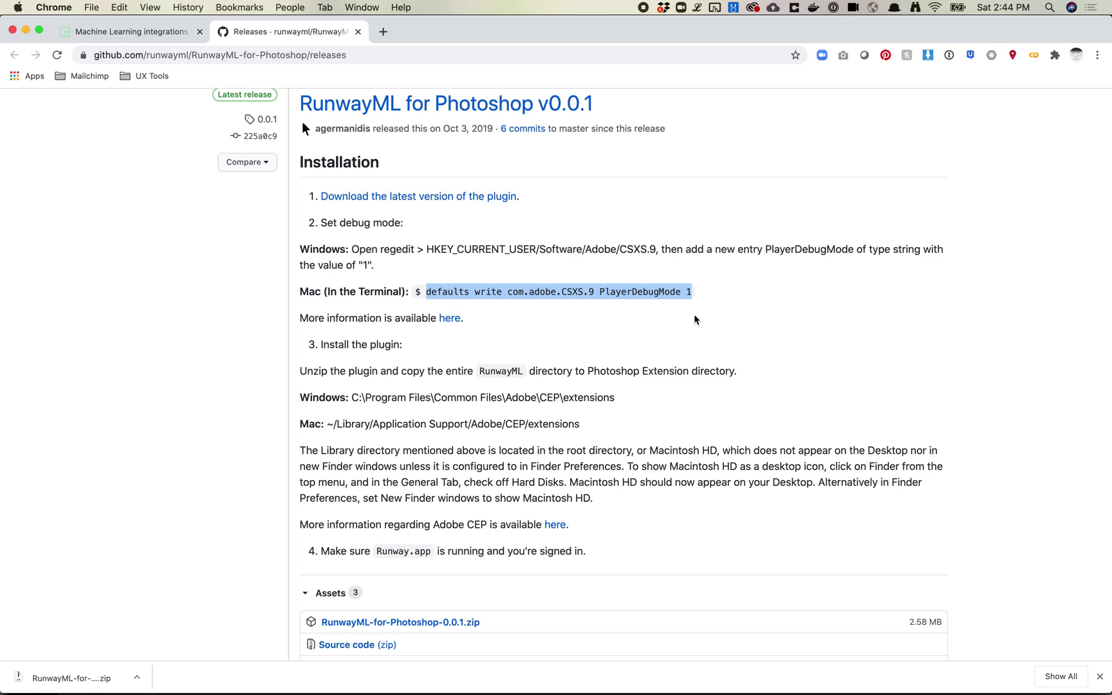
Step: Reveal RunwayML-for-Photoshop-0.0.1.zip in Finder and extract it into a RunwayML folder
{"action": "left_click", "coordinate": [137, 677]}
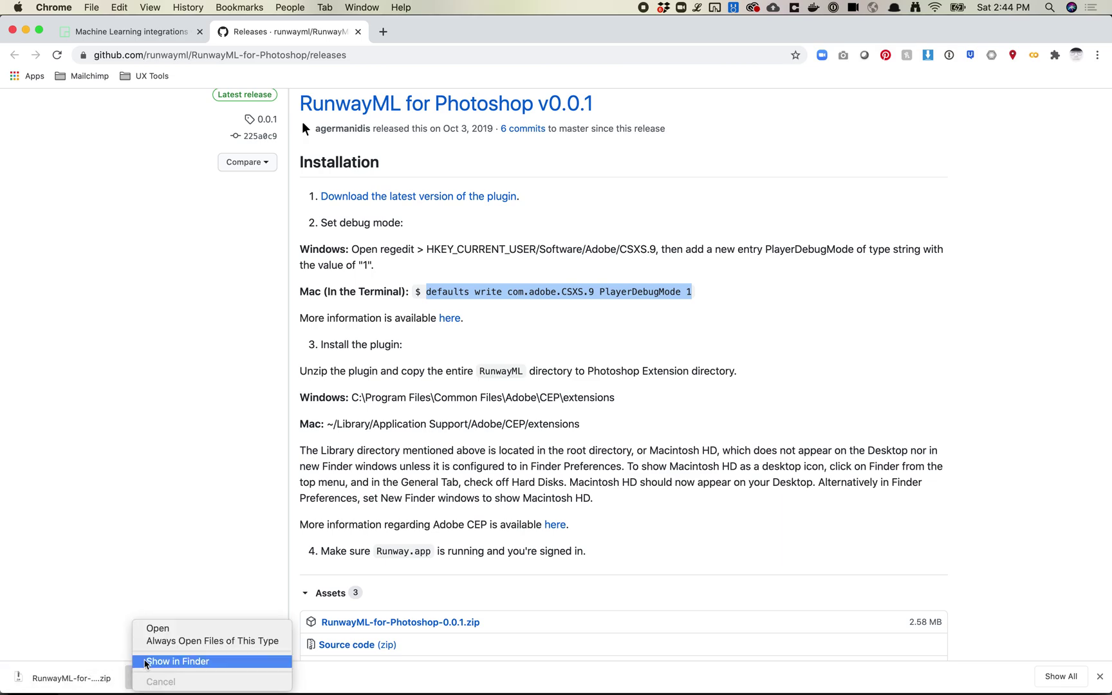
{"action": "left_click", "coordinate": [145, 662]}
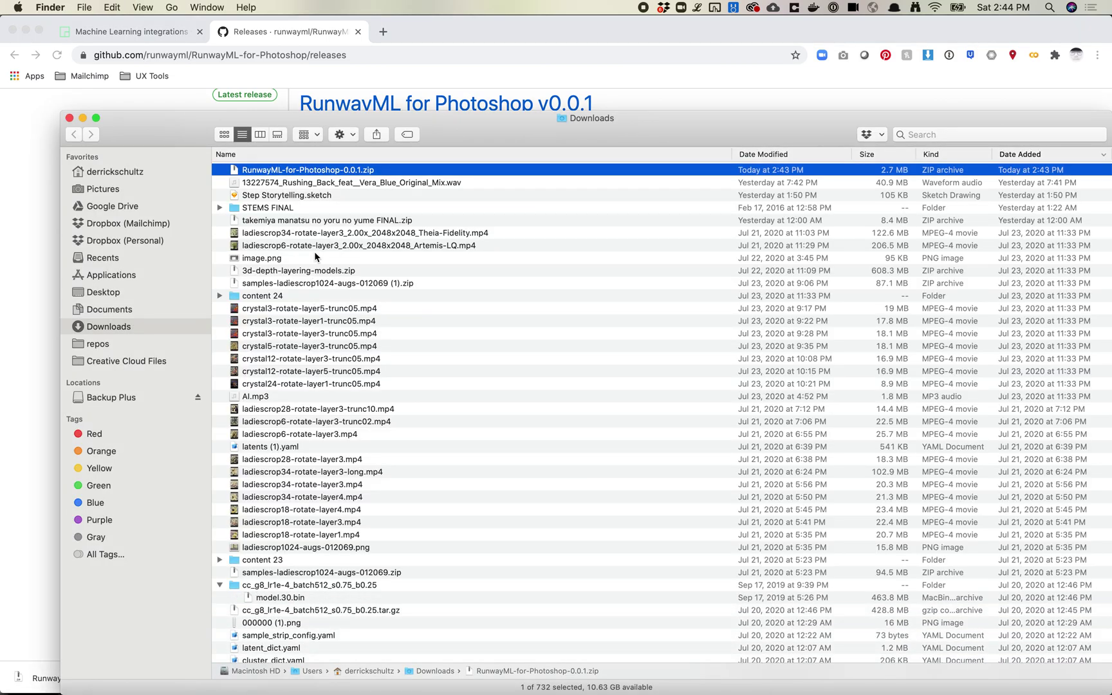
{"action": "double_click", "coordinate": [324, 171]}
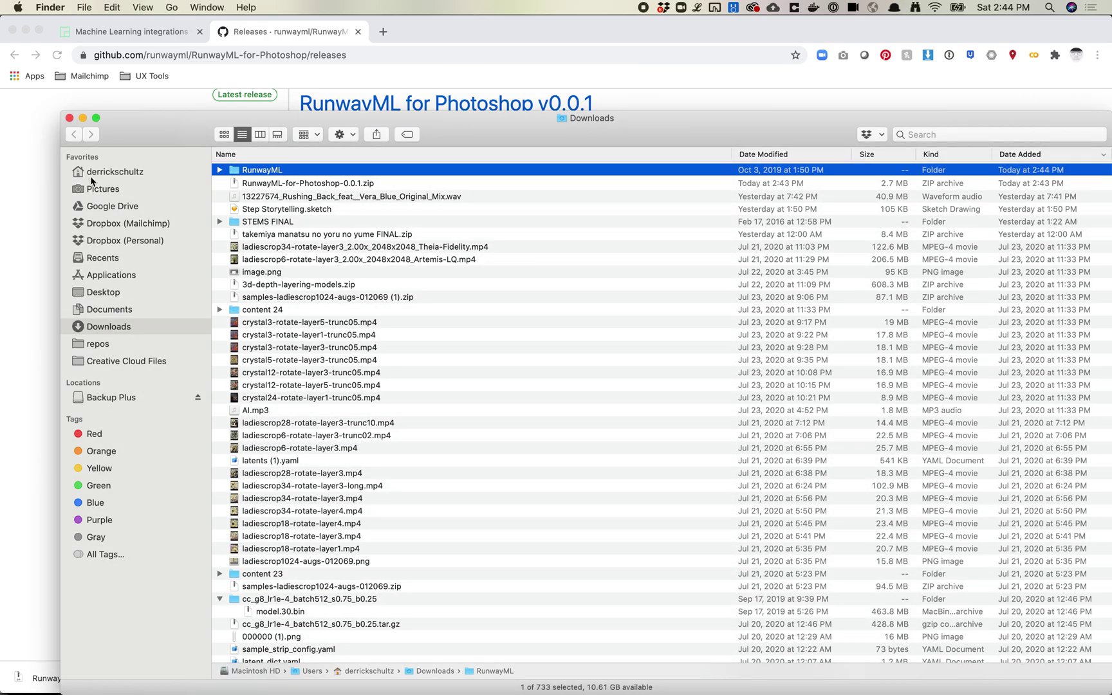
{"action": "left_click", "coordinate": [52, 189]}
{"action": "scroll", "coordinate": [438, 316], "scroll_direction": "down", "scroll_amount": 1}
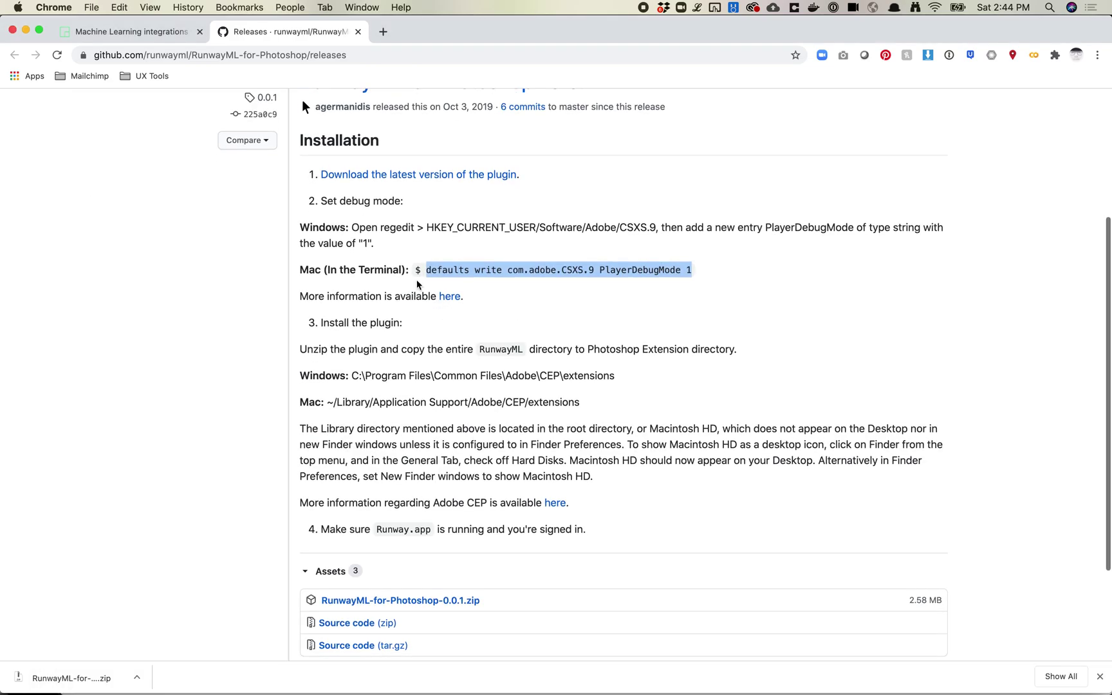
{"action": "left_click_drag", "start_coordinate": [352, 378], "coordinate": [589, 378]}
{"action": "left_click", "coordinate": [449, 390]}
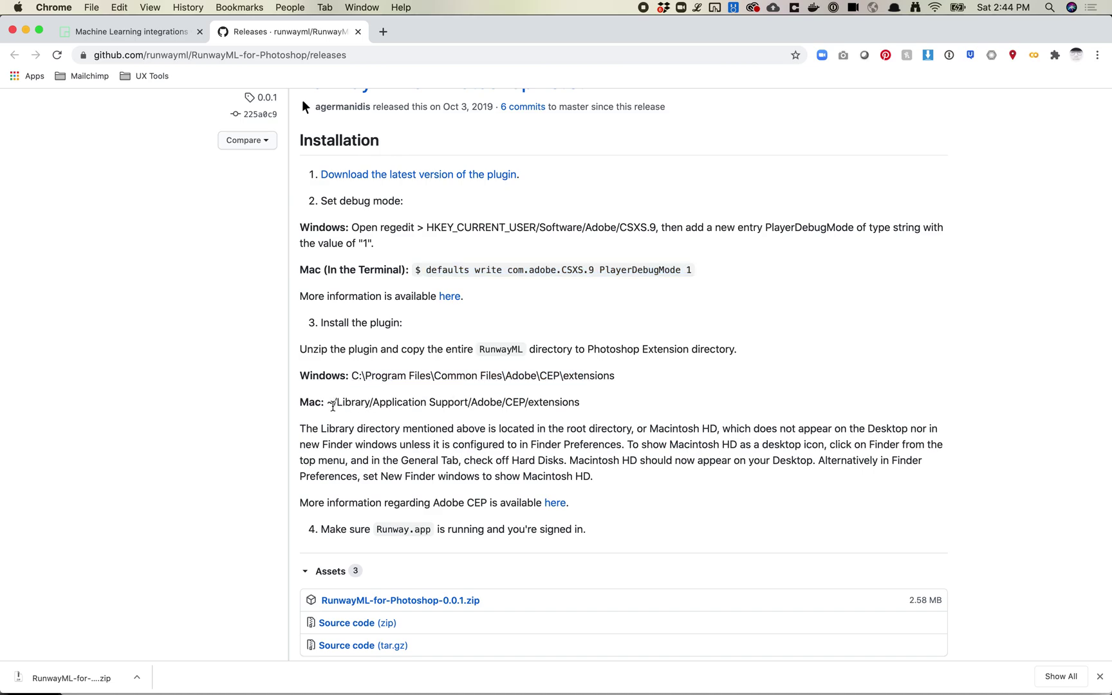
{"action": "left_click_drag", "start_coordinate": [332, 405], "coordinate": [372, 405]}
{"action": "left_click", "coordinate": [349, 403]}
{"action": "double_click", "coordinate": [361, 403]}
{"action": "left_click", "coordinate": [361, 403]}
{"action": "left_click_drag", "start_coordinate": [343, 403], "coordinate": [363, 403]}
{"action": "key", "text": "super+Tab"}
{"action": "key", "text": "Escape"}
Step: Search Google for 'show hidden' and open the Setapp article on hidden Mac files
{"action": "left_click", "coordinate": [383, 32]}
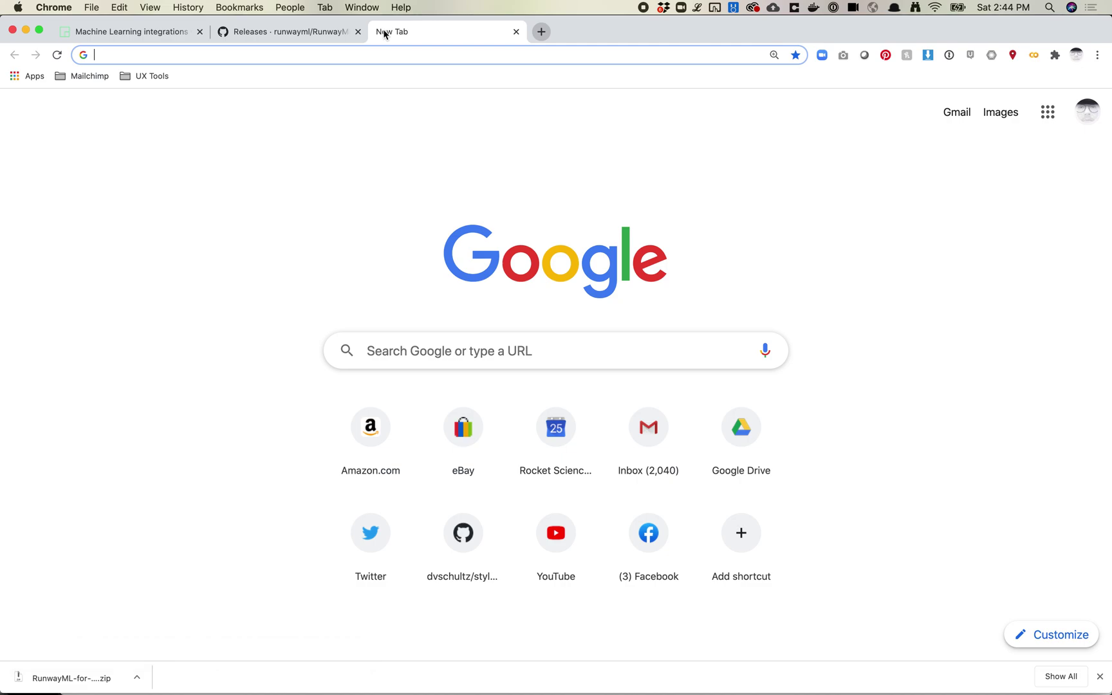
{"action": "type", "text": "show hidden"}
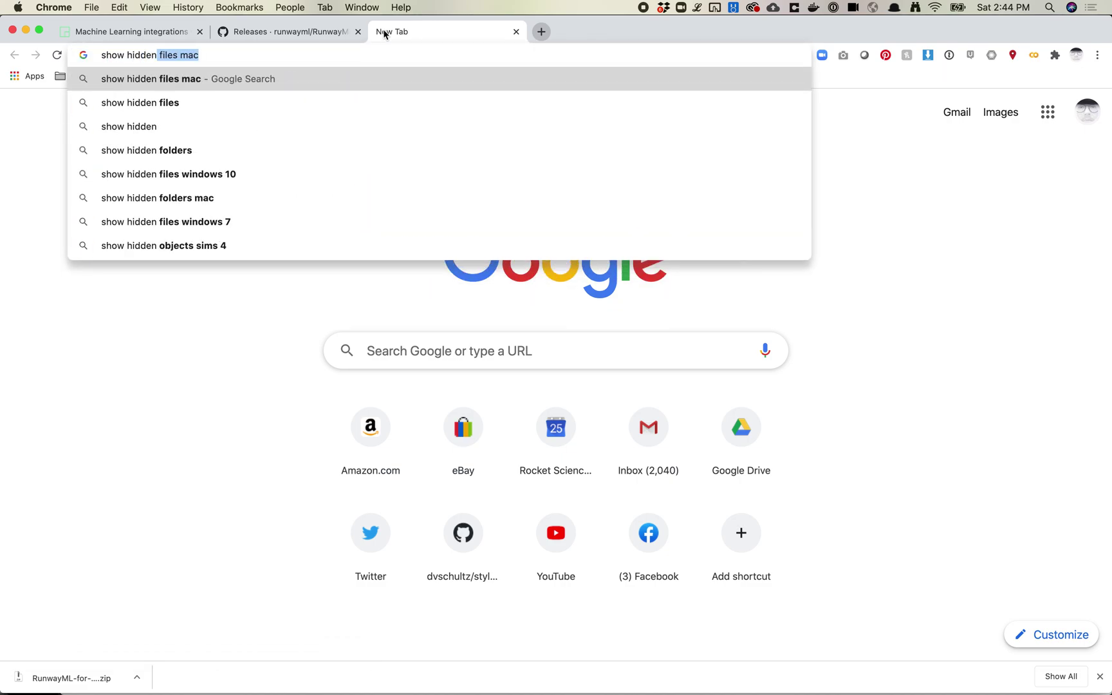
{"action": "key", "text": "Return"}
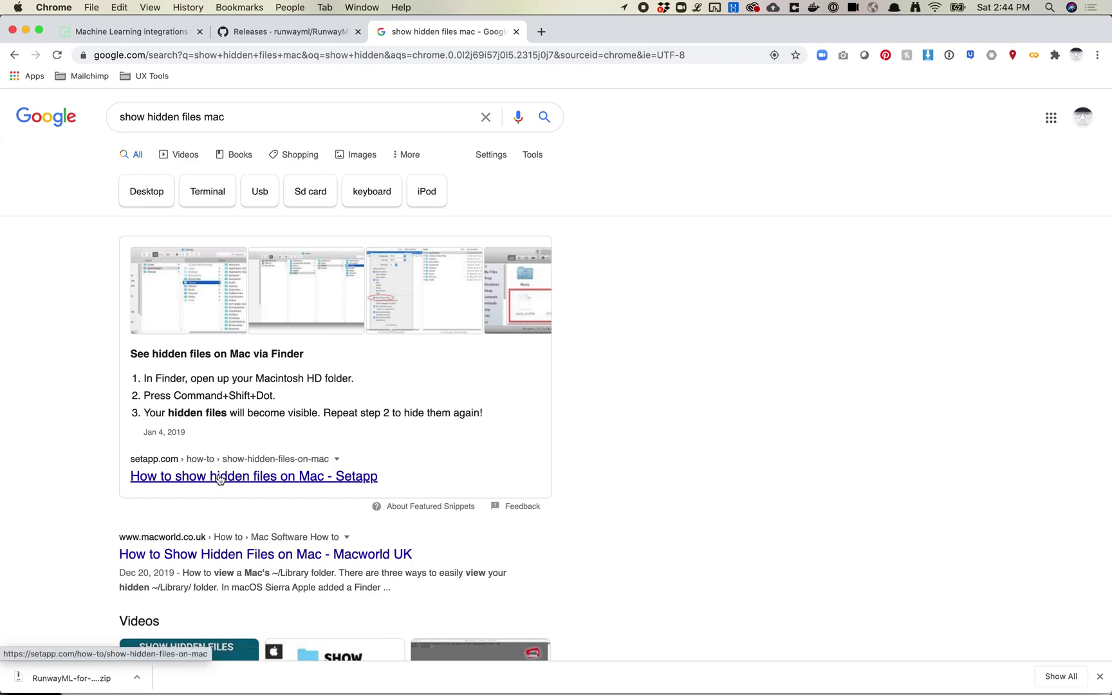
{"action": "left_click", "coordinate": [218, 477]}
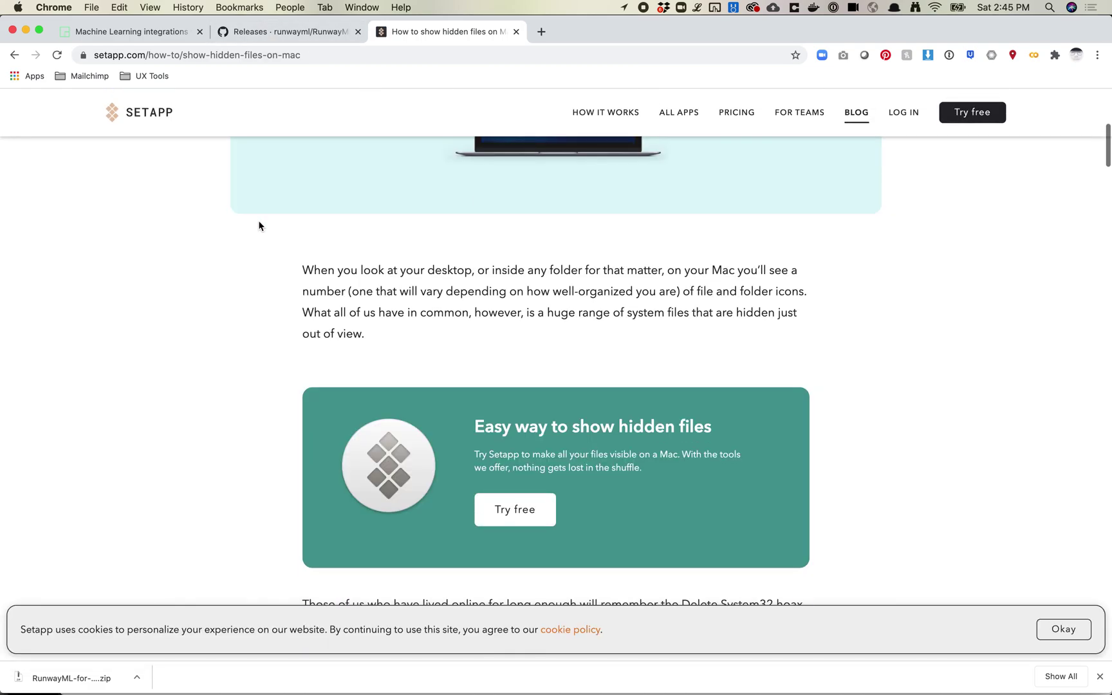
Step: Read the guide's steps, highlighting the step 2 keyboard shortcut
{"action": "scroll", "coordinate": [259, 225], "scroll_direction": "down", "scroll_amount": 10}
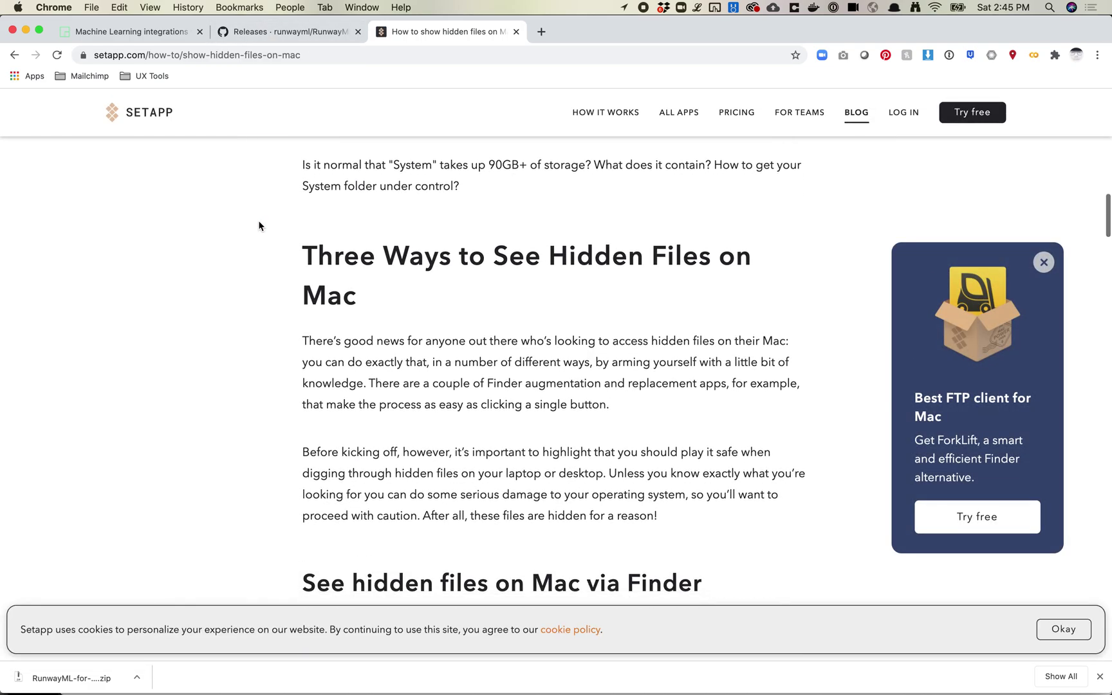
{"action": "scroll", "coordinate": [259, 225], "scroll_direction": "down", "scroll_amount": 5}
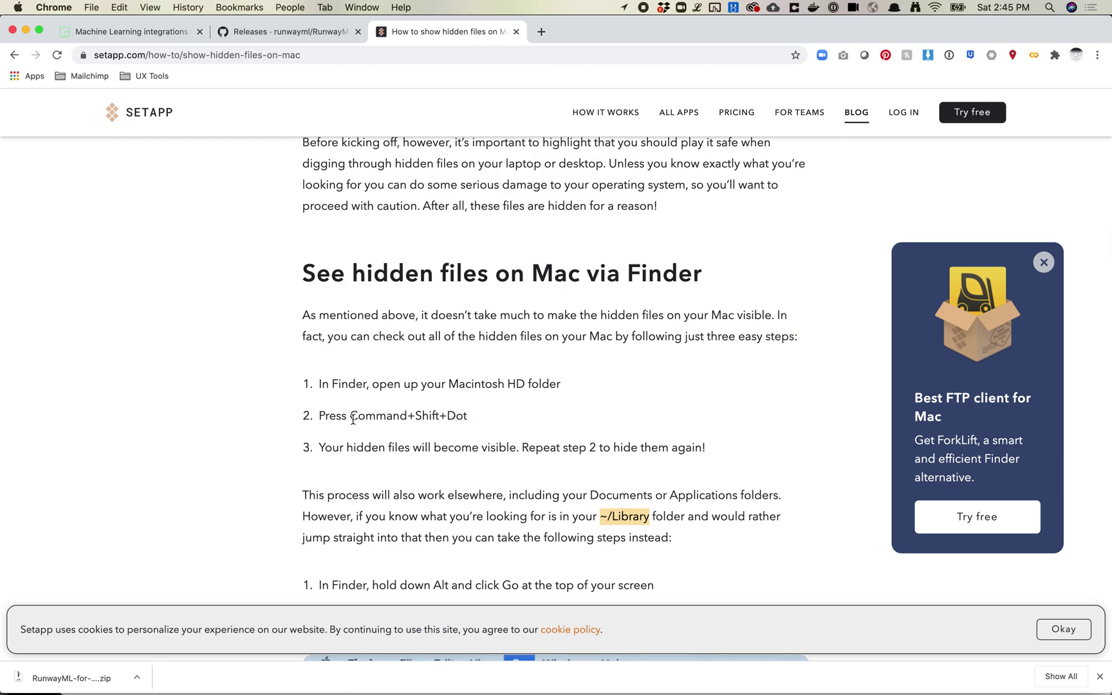
{"action": "left_click_drag", "start_coordinate": [353, 419], "coordinate": [462, 420]}
{"action": "left_click", "coordinate": [438, 415]}
{"action": "left_click", "coordinate": [267, 33]}
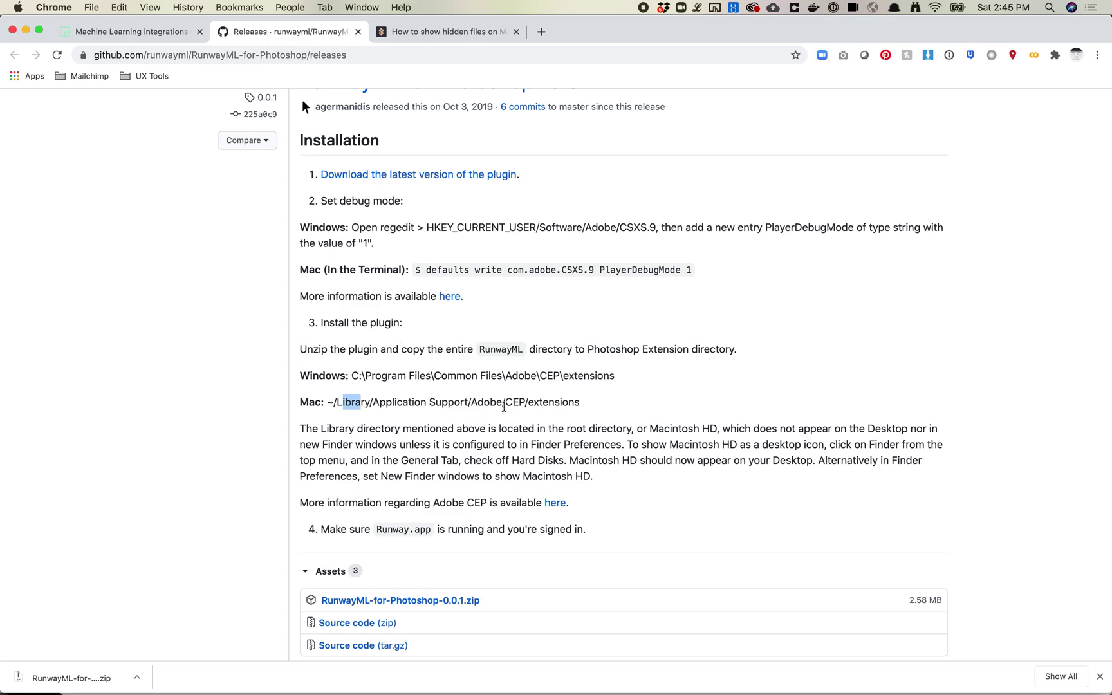
Step: Open the home folder in Finder and enter the hidden Library folder
{"action": "key", "text": "super+Tab"}
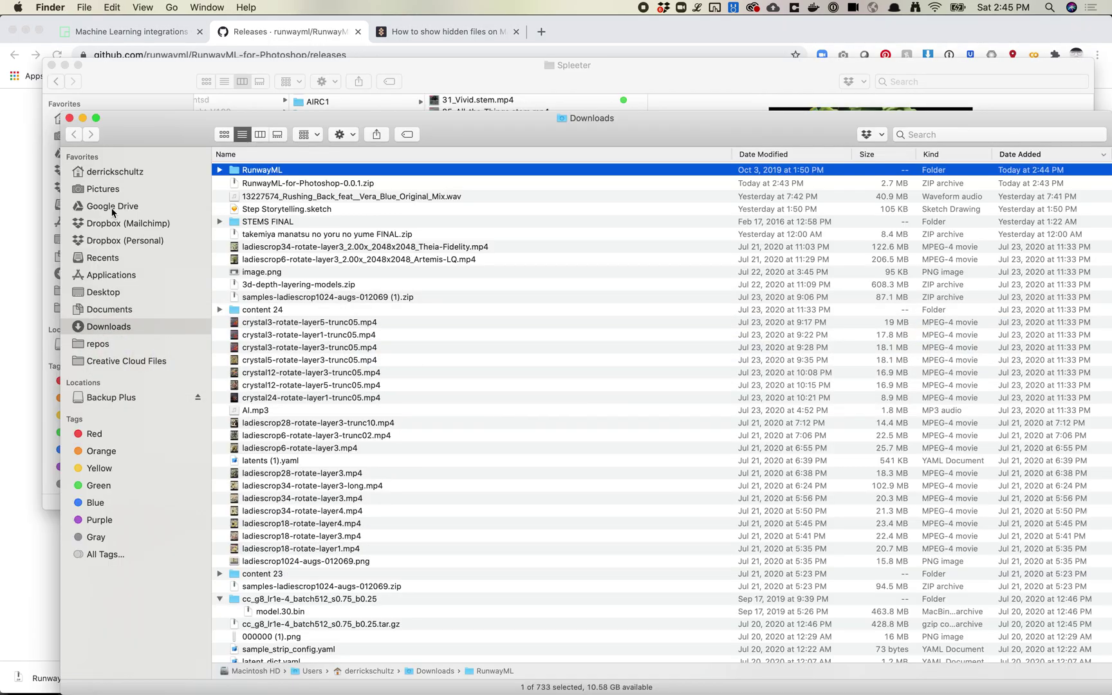
{"action": "left_click", "coordinate": [103, 173]}
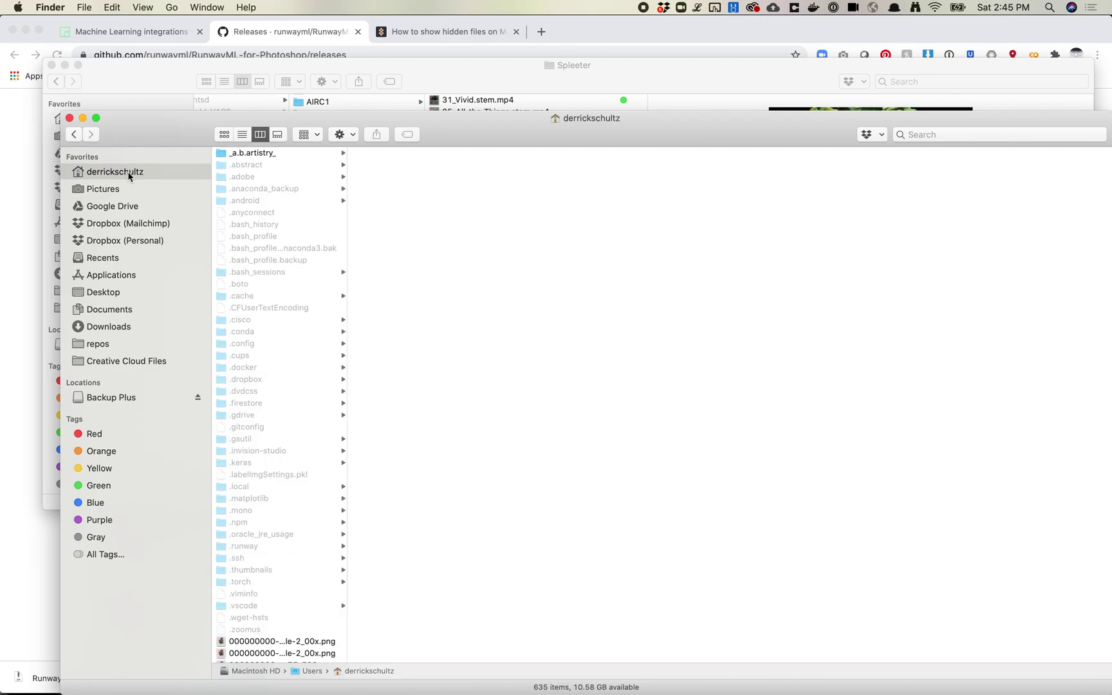
{"action": "scroll", "coordinate": [275, 364], "scroll_direction": "down", "scroll_amount": 20}
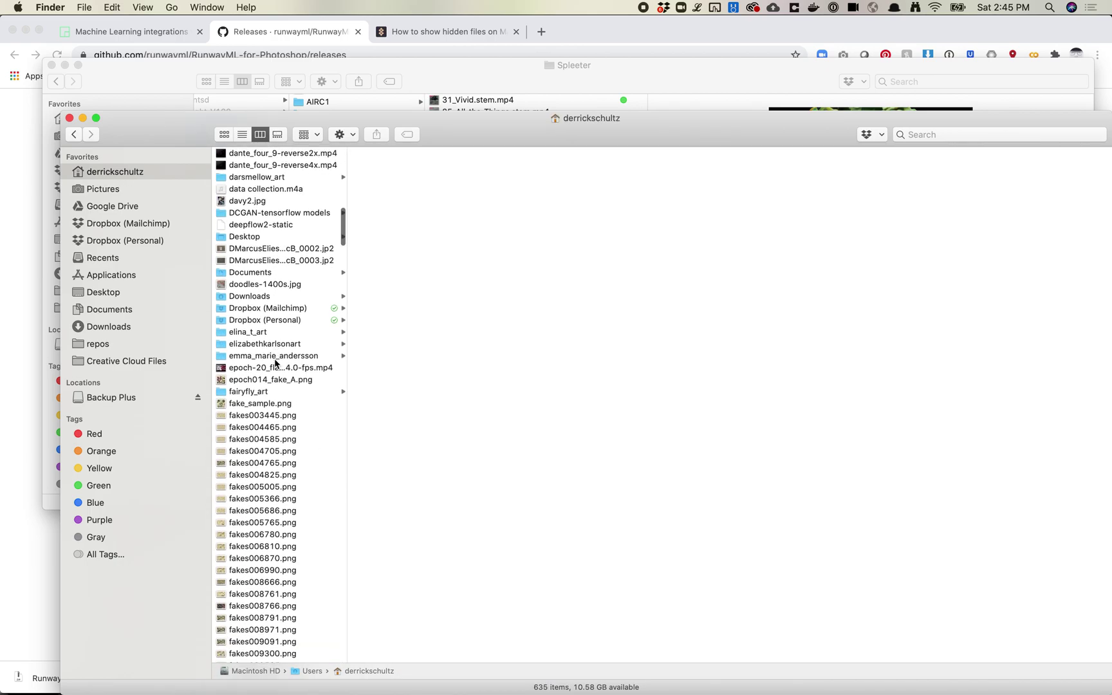
{"action": "key", "text": "super+Tab"}
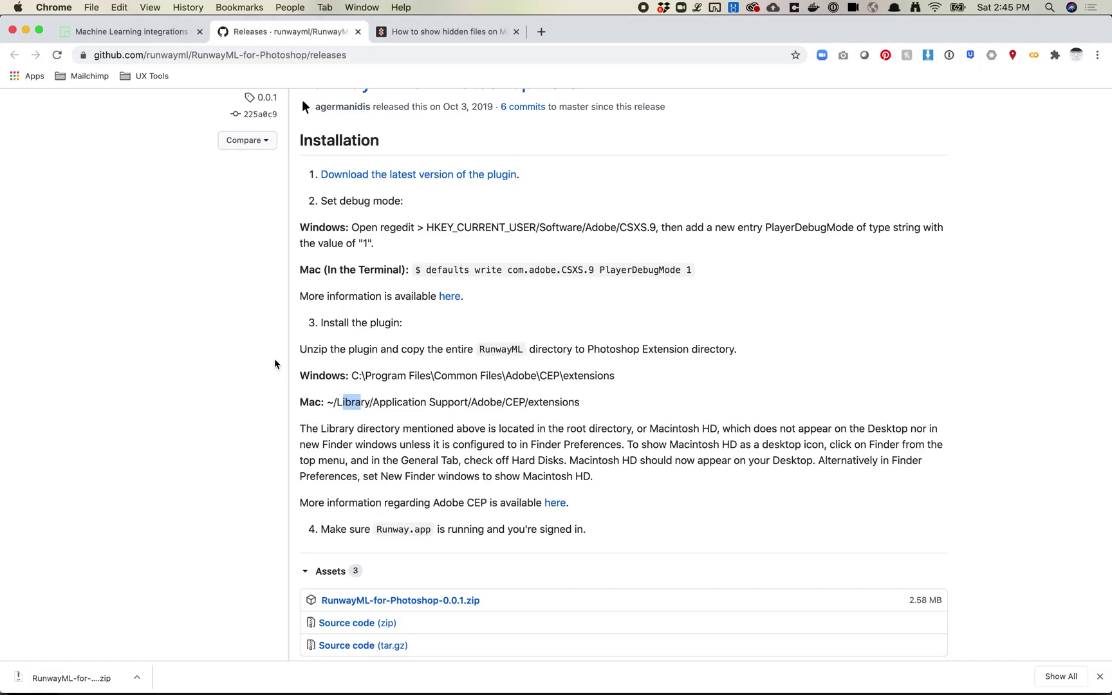
{"action": "scroll", "coordinate": [265, 412], "scroll_direction": "down", "scroll_amount": 1}
{"action": "key", "text": "super+Tab"}
{"action": "scroll", "coordinate": [267, 417], "scroll_direction": "down", "scroll_amount": 10}
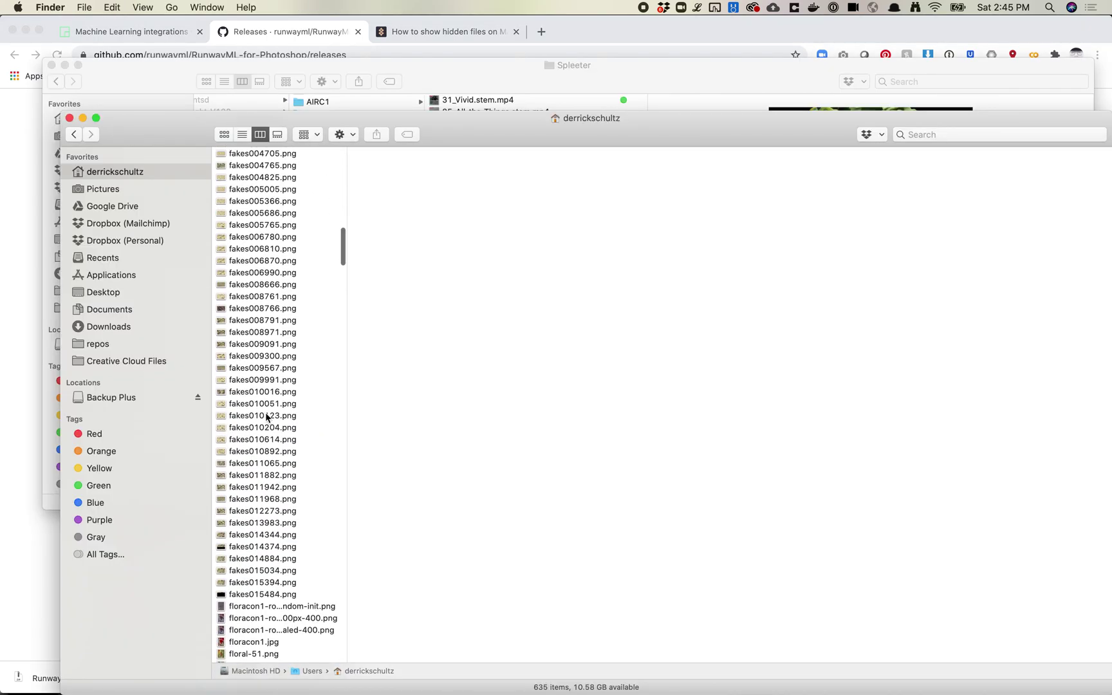
{"action": "scroll", "coordinate": [266, 417], "scroll_direction": "down", "scroll_amount": 15}
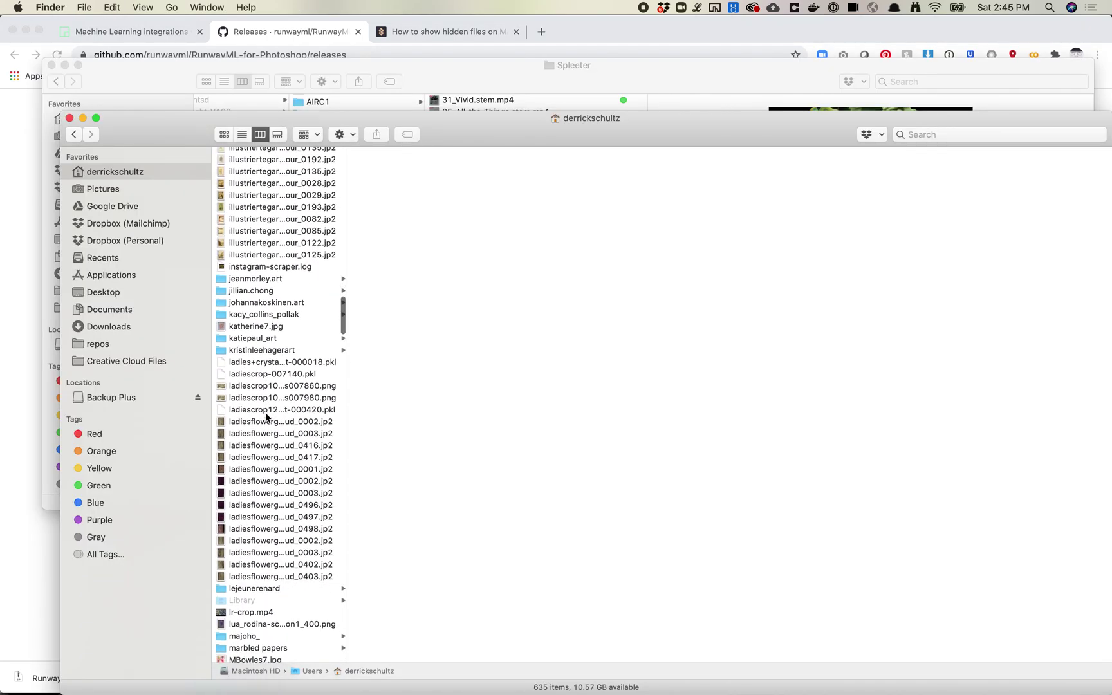
{"action": "scroll", "coordinate": [266, 417], "scroll_direction": "down", "scroll_amount": 5}
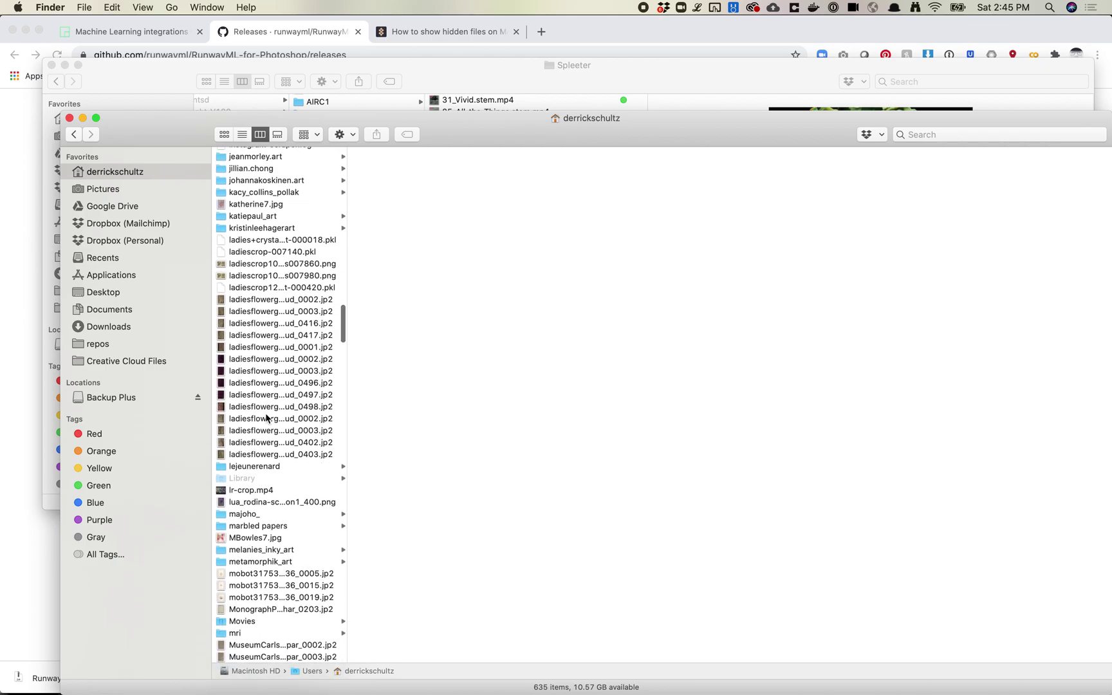
{"action": "left_click", "coordinate": [268, 479]}
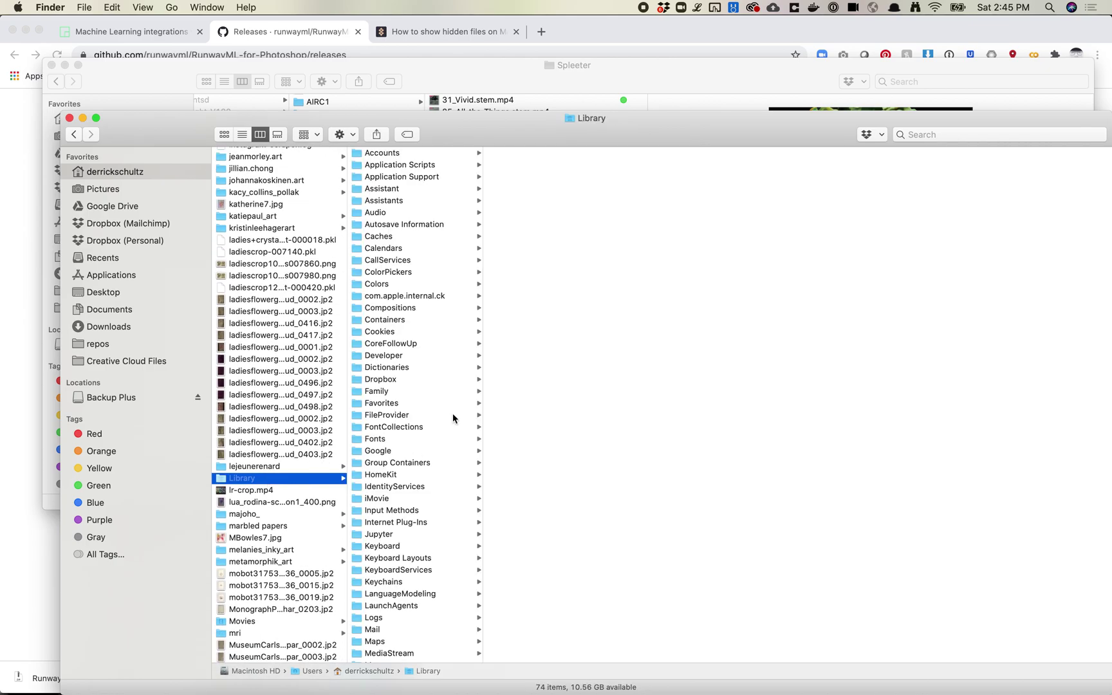
Step: Open Library › Application Support › Adobe
{"action": "key", "text": "super+Tab"}
{"action": "key", "text": "super+Tab"}
{"action": "left_click", "coordinate": [405, 178]}
{"action": "left_click", "coordinate": [542, 201]}
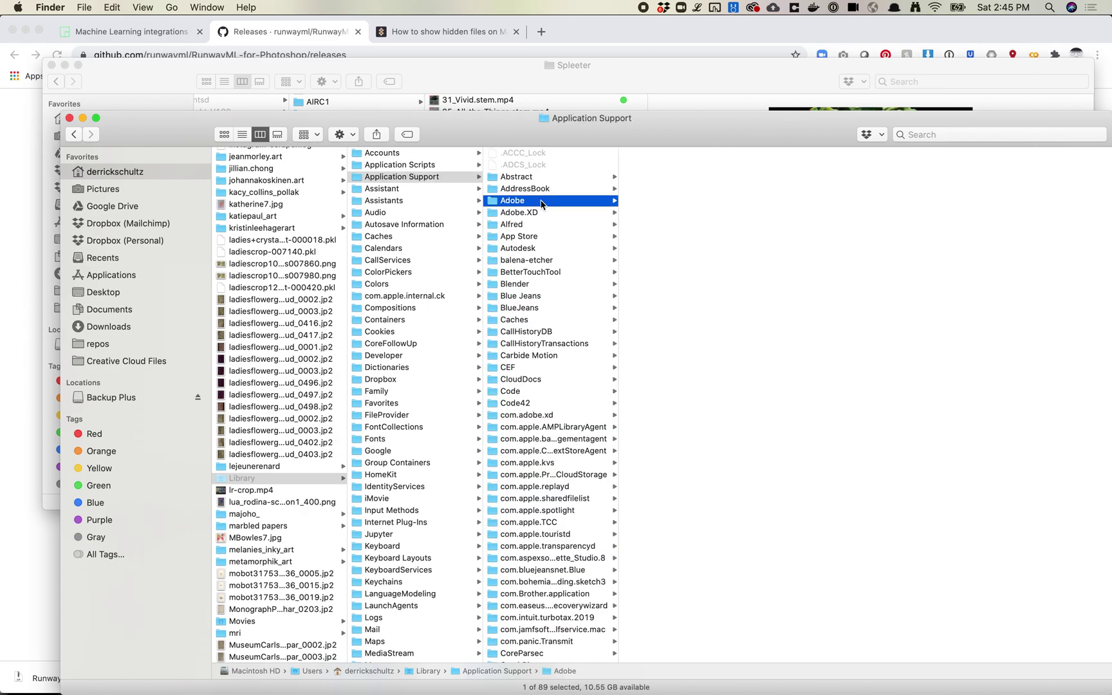
{"action": "key", "text": "super+Tab"}
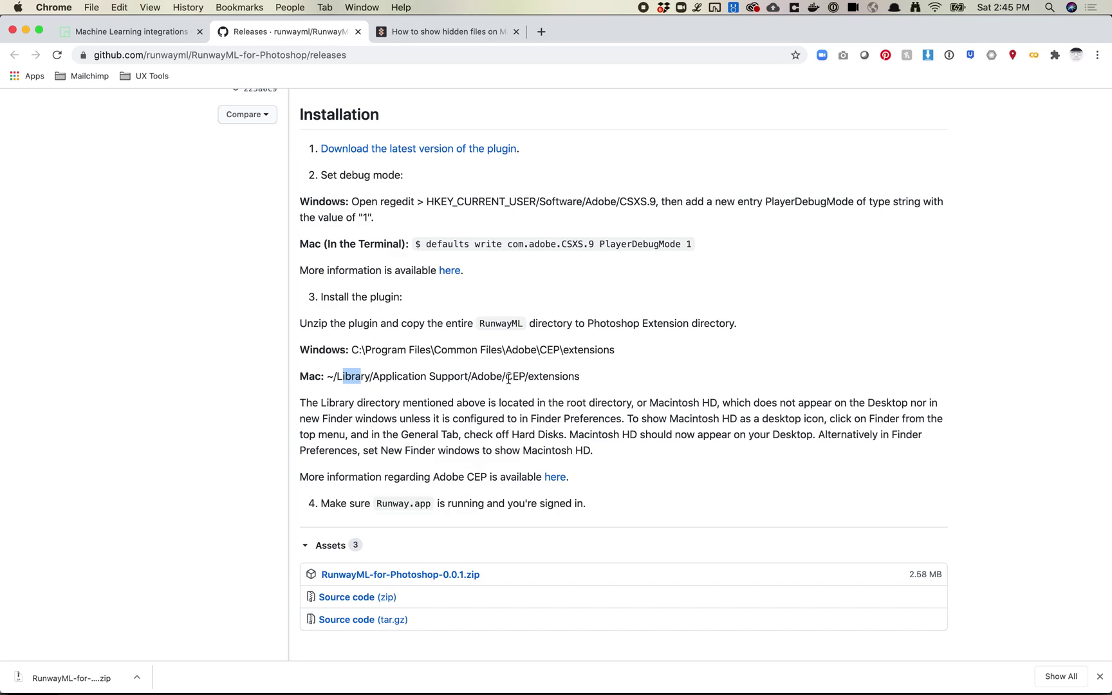
Step: Check the CEP/extensions path and create a 'CEP' folder inside Adobe
{"action": "left_click_drag", "start_coordinate": [506, 377], "coordinate": [581, 380]}
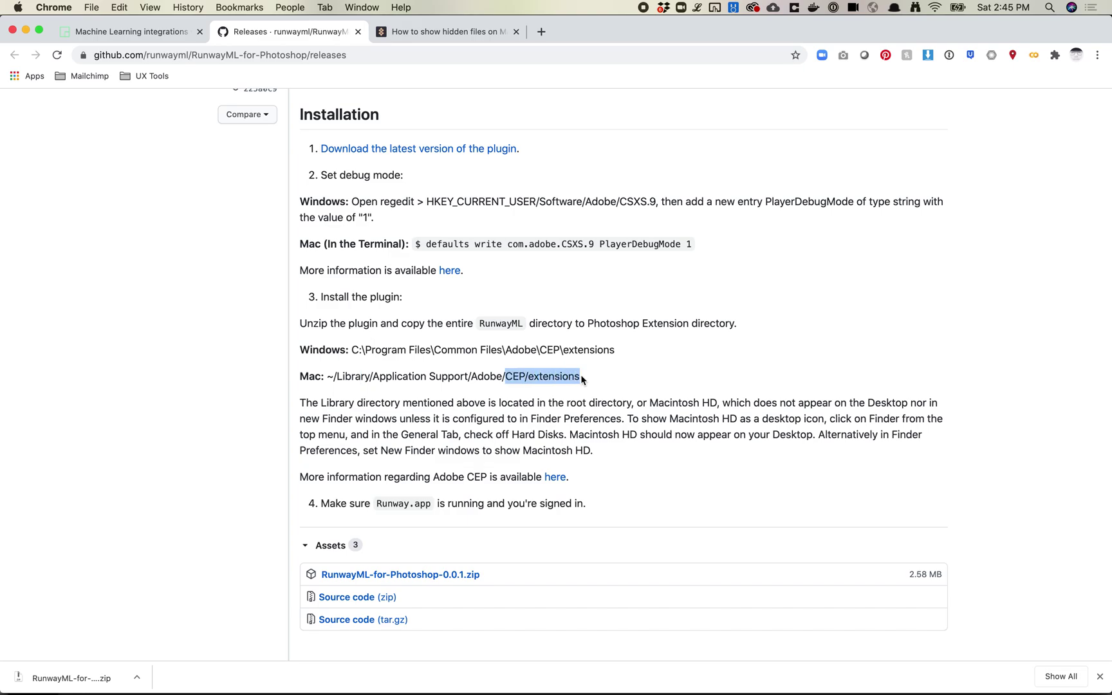
{"action": "left_click", "coordinate": [514, 376]}
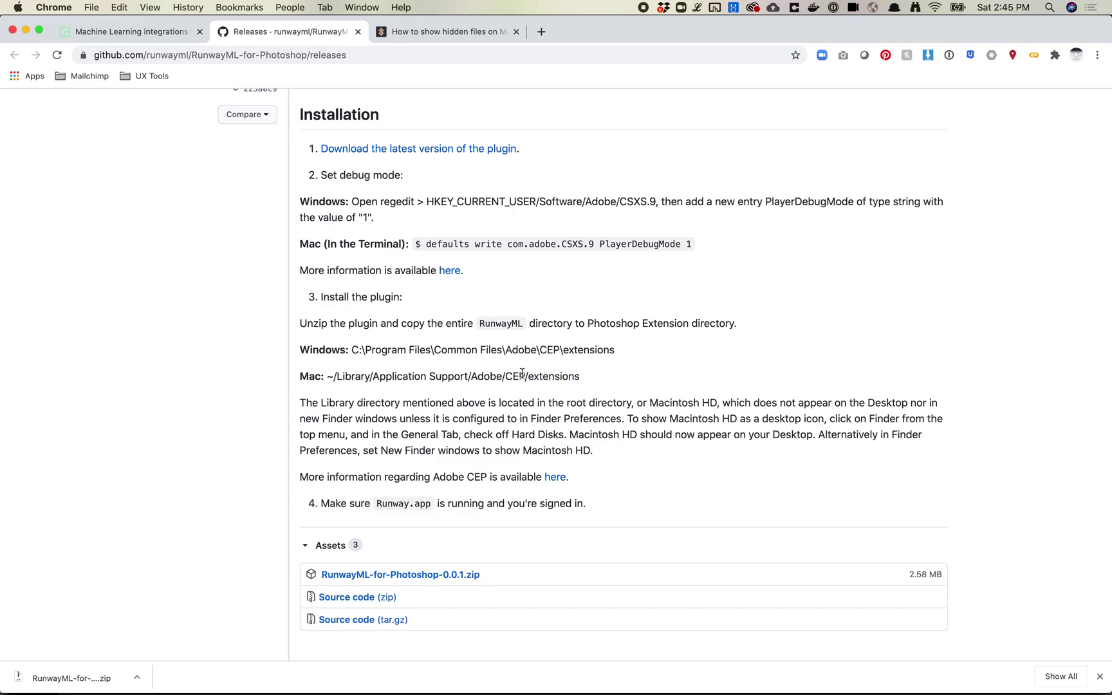
{"action": "key", "text": "super+Tab"}
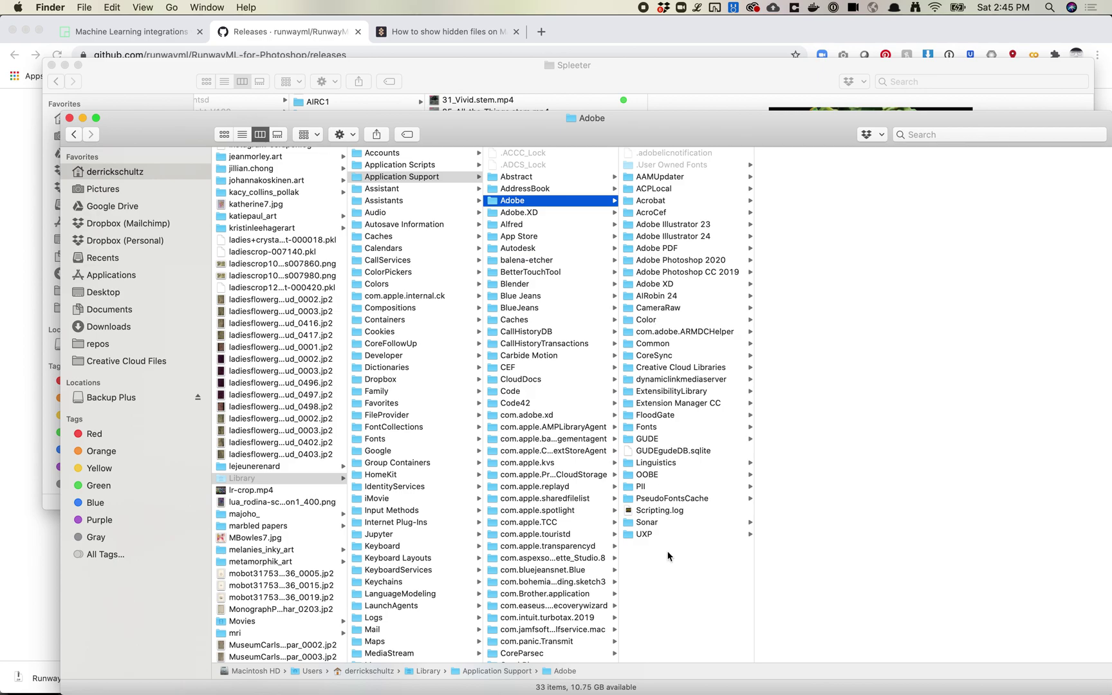
{"action": "key", "text": "super+shift+n"}
{"action": "type", "text": "CEP"}
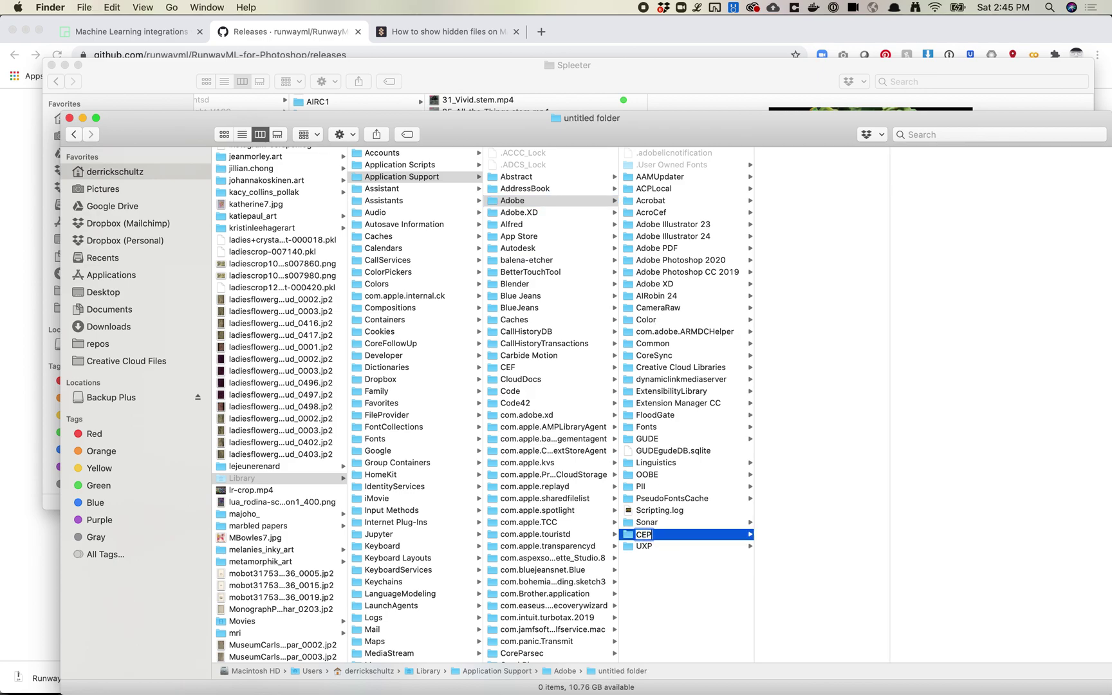
{"action": "key", "text": "Return"}
Step: Create an 'extensions' folder inside CEP
{"action": "key", "text": "super+Tab"}
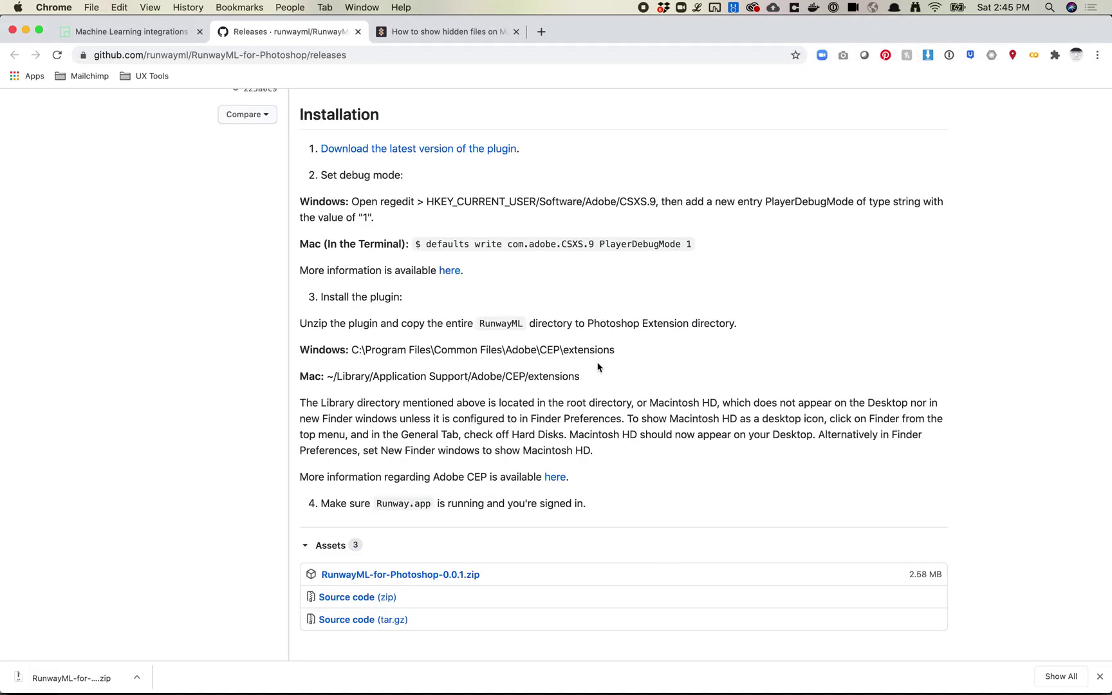
{"action": "key", "text": "super+Tab"}
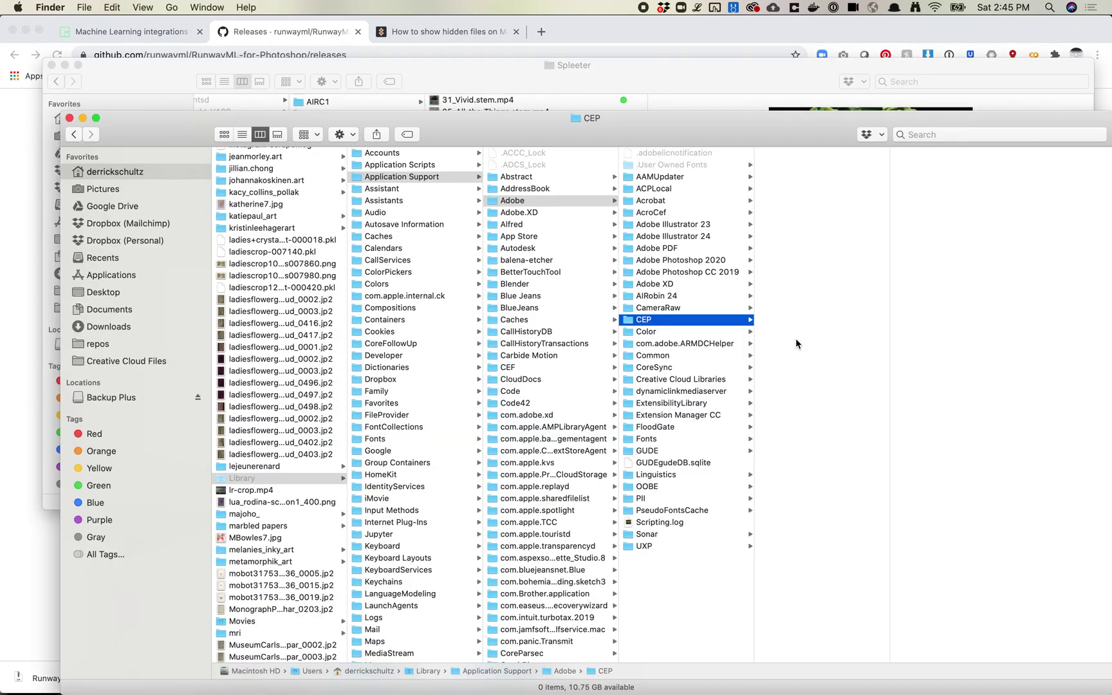
{"action": "key", "text": "super+shift+n"}
{"action": "type", "text": "extensions"}
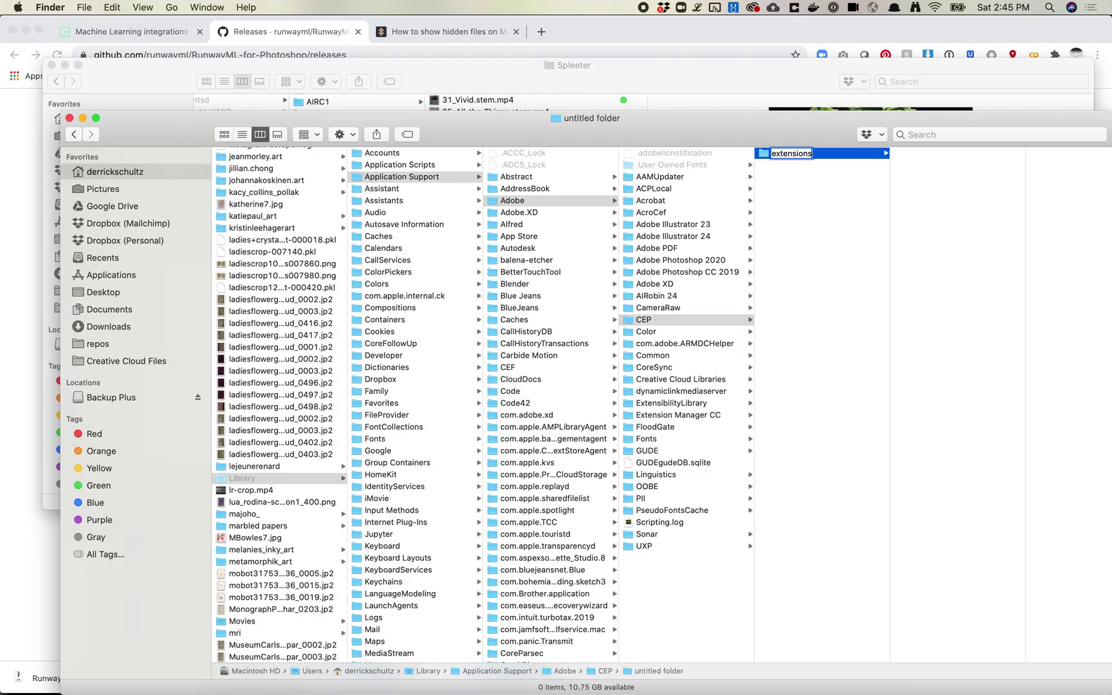
{"action": "key", "text": "Return"}
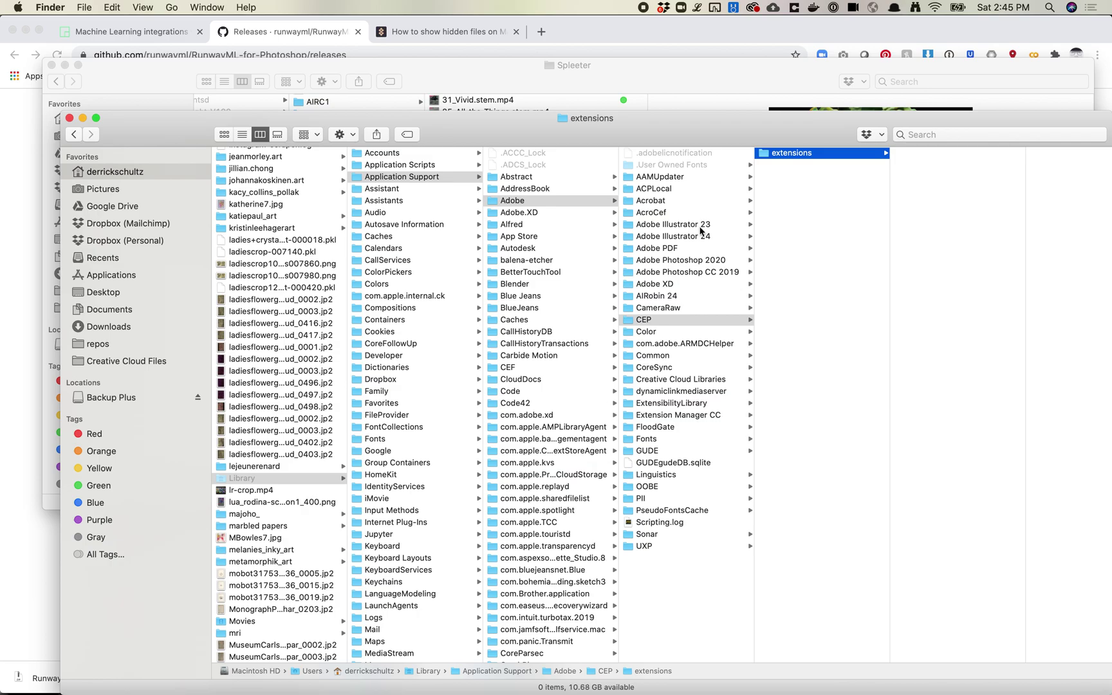
Step: Copy the RunwayML folder from Downloads into the new extensions folder
{"action": "left_click_drag", "start_coordinate": [465, 122], "coordinate": [413, 123]}
{"action": "left_click", "coordinate": [417, 70]}
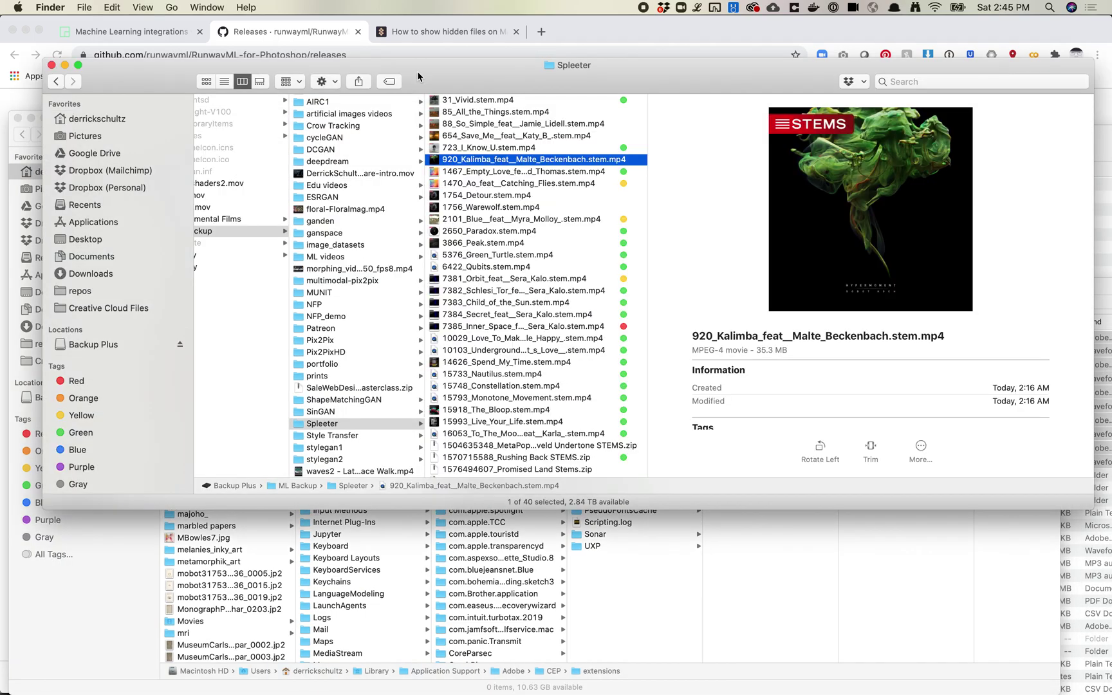
{"action": "left_click", "coordinate": [102, 273]}
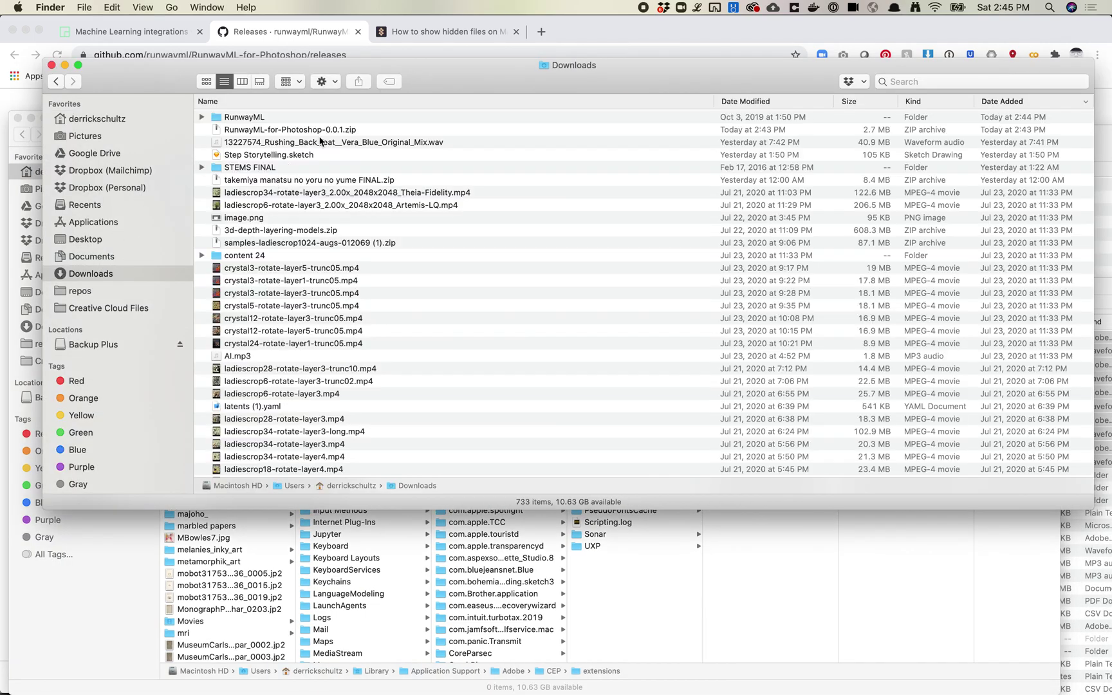
{"action": "left_click_drag", "start_coordinate": [294, 115], "coordinate": [884, 275]}
{"action": "key", "text": "super+Tab"}
{"action": "key", "text": "super+Tab"}
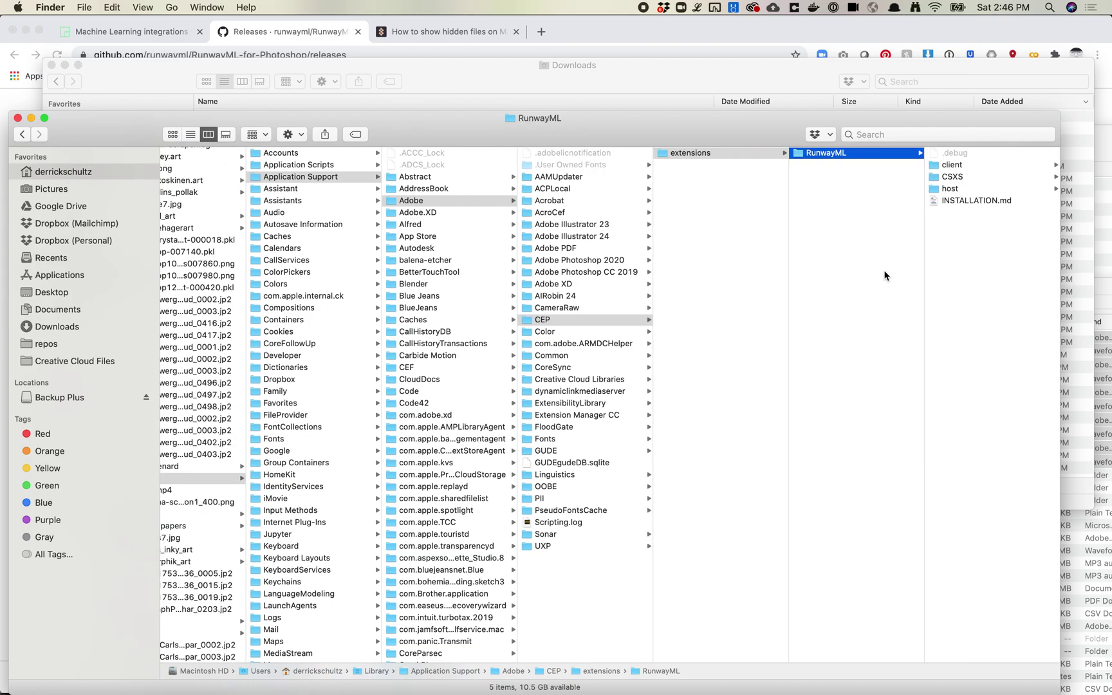
{"action": "key", "text": "super+Tab"}
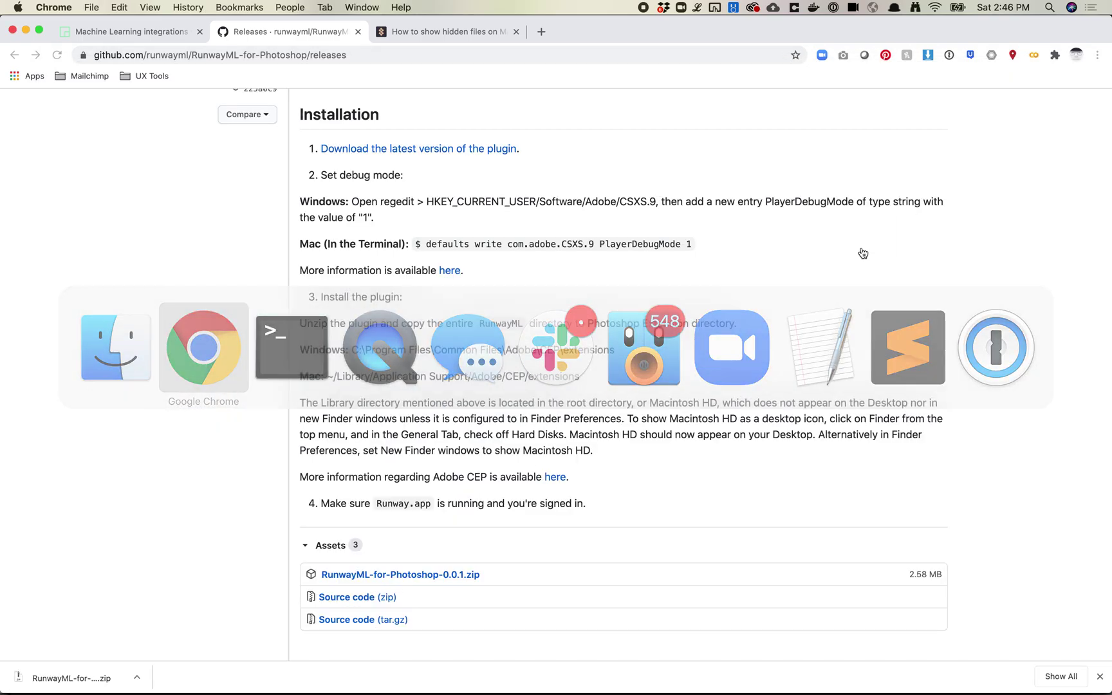
Step: Launch Adobe Photoshop 2020 from Alfred by typing 'pho'
{"action": "scroll", "coordinate": [390, 392], "scroll_direction": "down", "scroll_amount": 2}
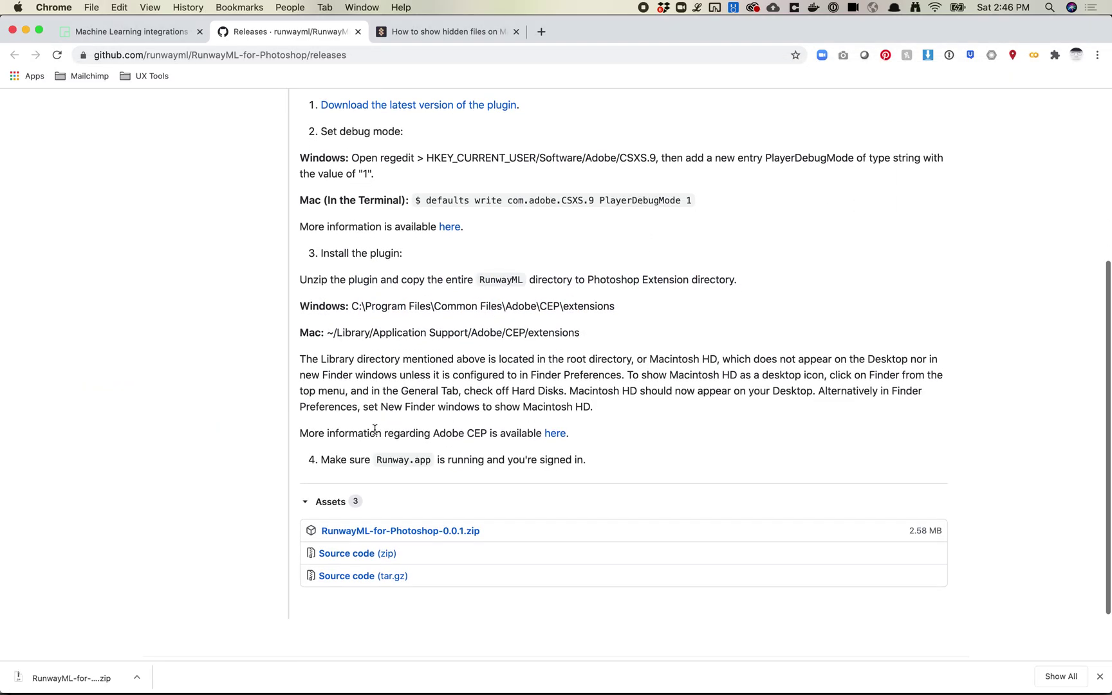
{"action": "scroll", "coordinate": [386, 406], "scroll_direction": "up", "scroll_amount": 3}
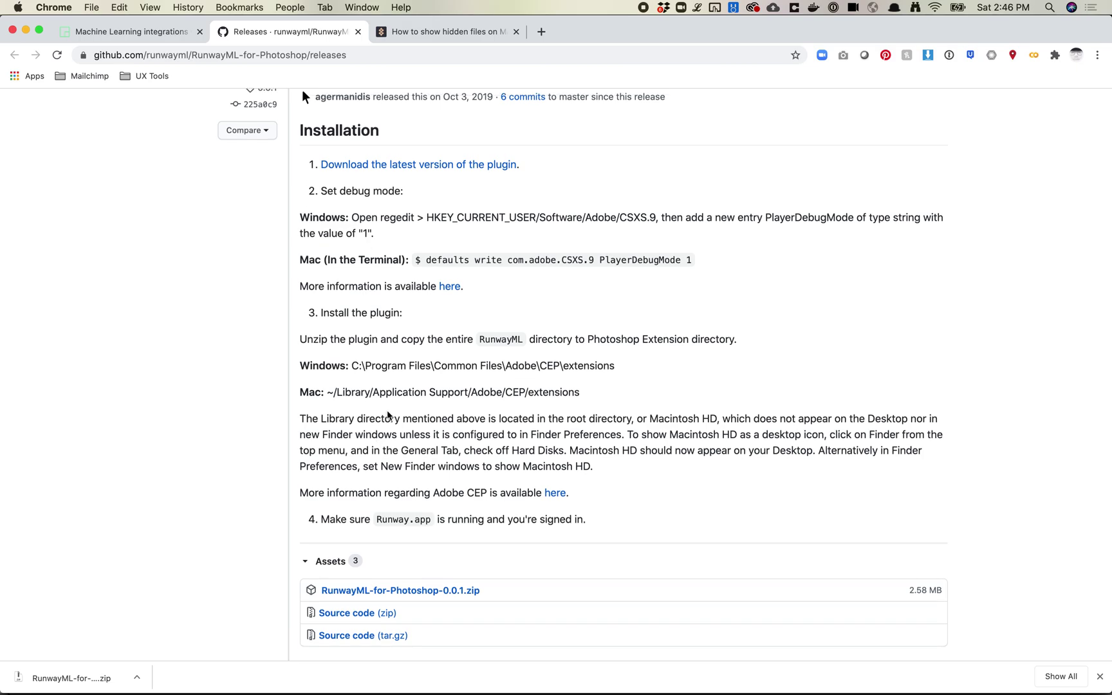
{"action": "key", "text": "alt+space"}
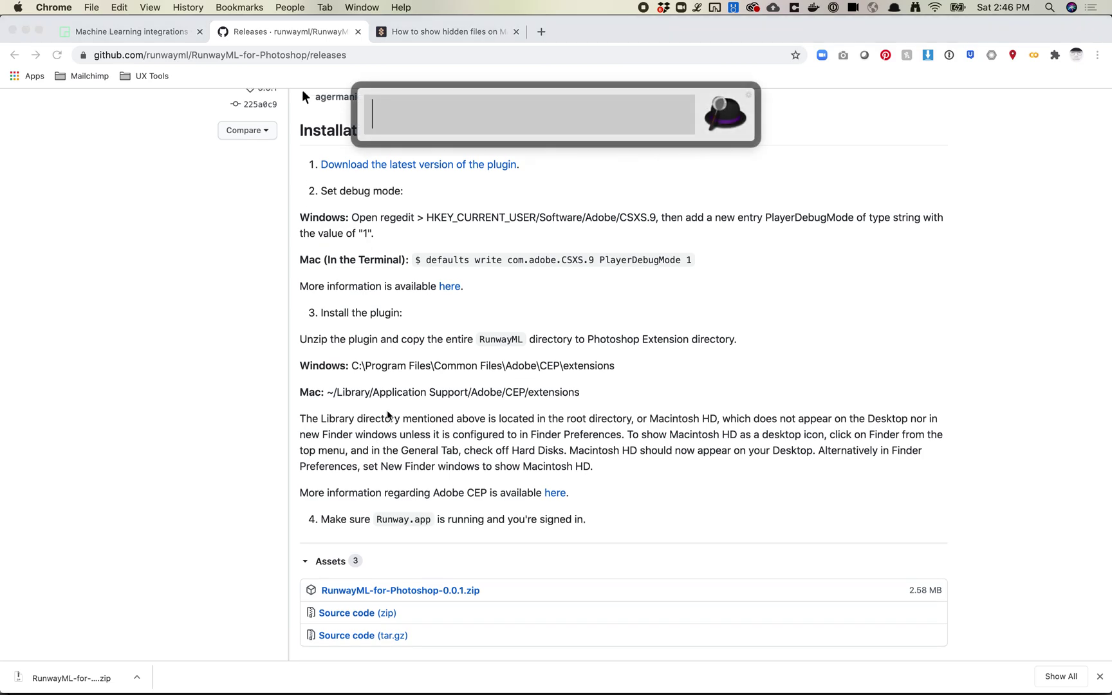
{"action": "type", "text": "pho"}
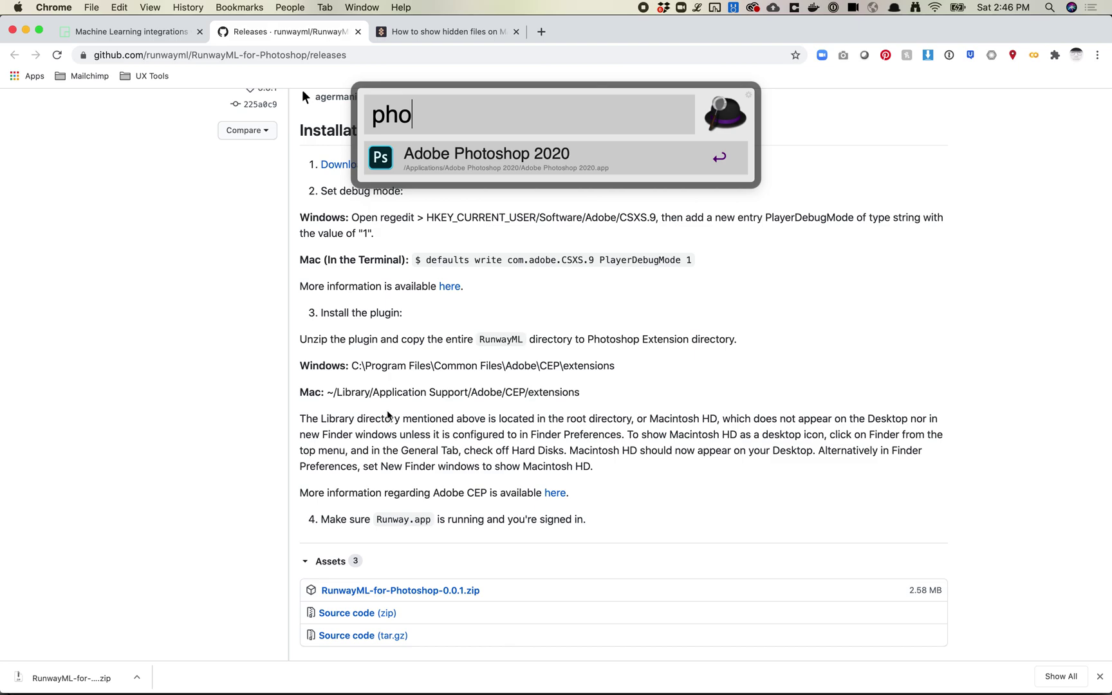
{"action": "key", "text": "Return"}
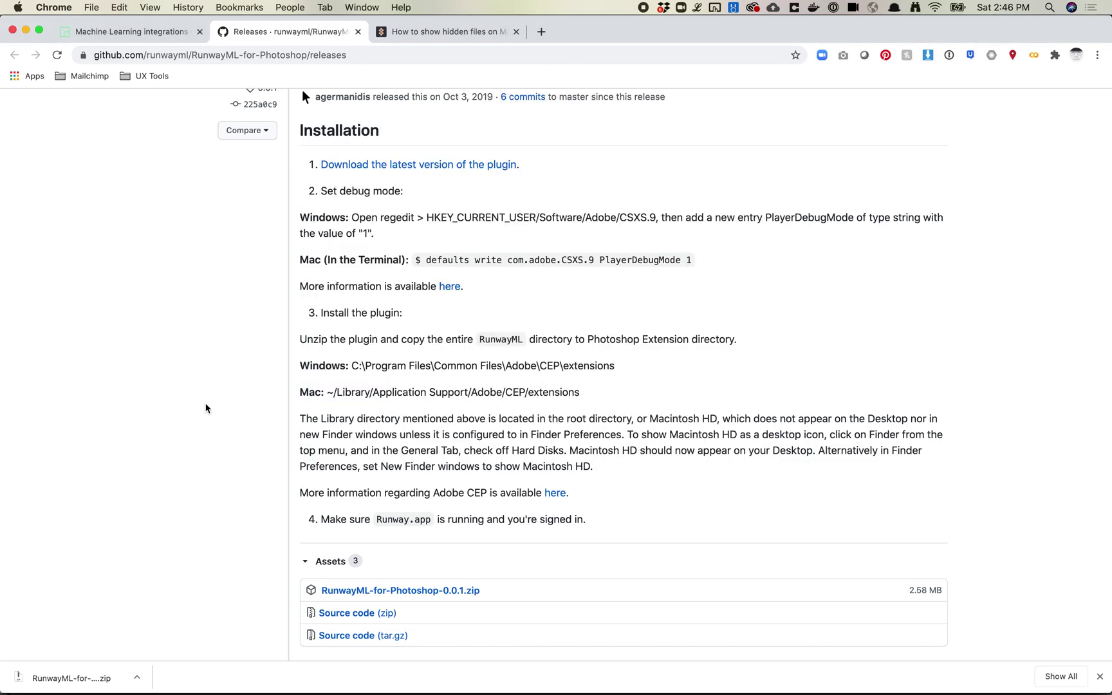
Step: Launch the Runway app from Alfred by typing 'runw'
{"action": "key", "text": "alt+space"}
{"action": "type", "text": "rune"}
{"action": "key", "text": "BackSpace"}
{"action": "type", "text": "w"}
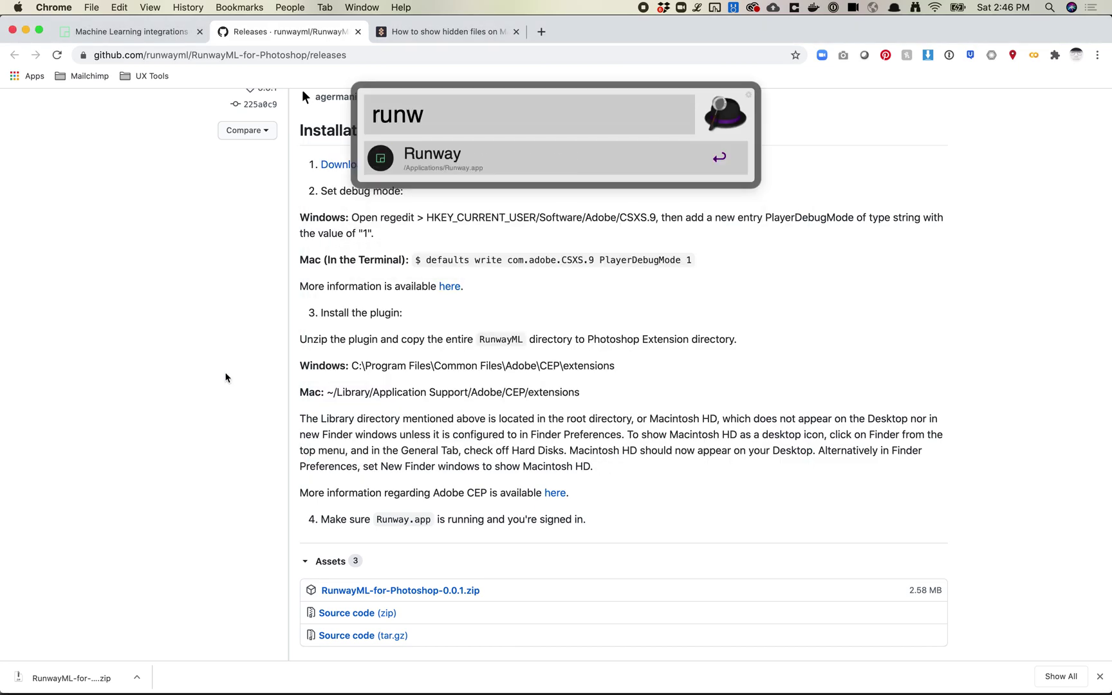
{"action": "key", "text": "Return"}
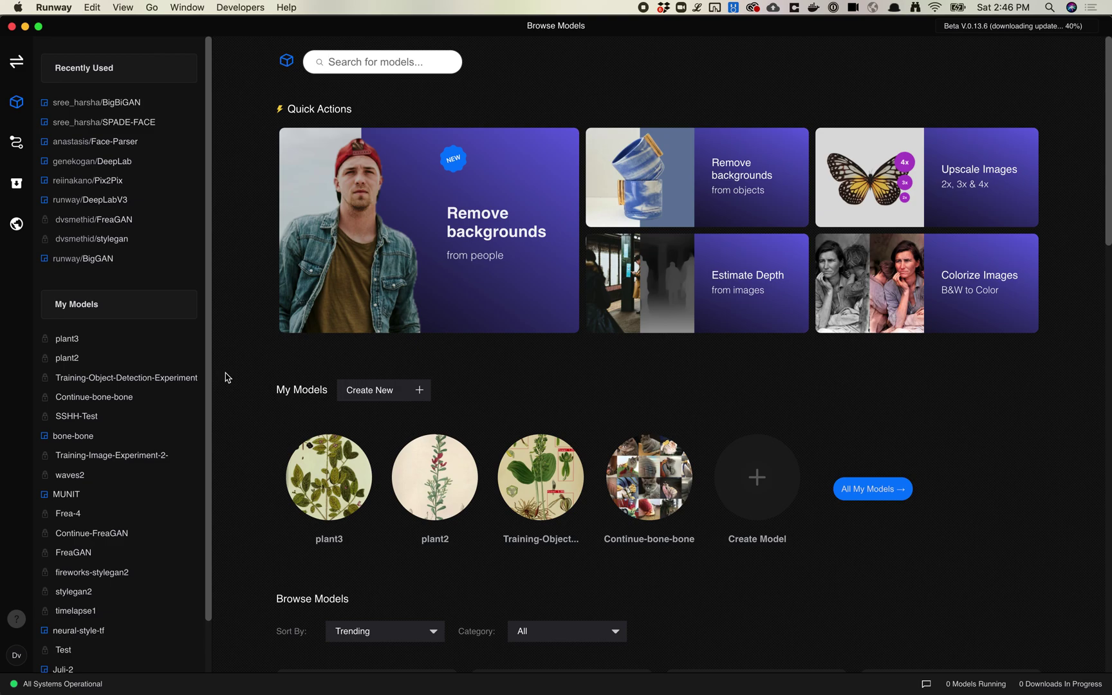
Step: Switch from Runway to Photoshop's Home screen
{"action": "key", "text": "super+Tab"}
{"action": "key", "text": "super+Tab"}
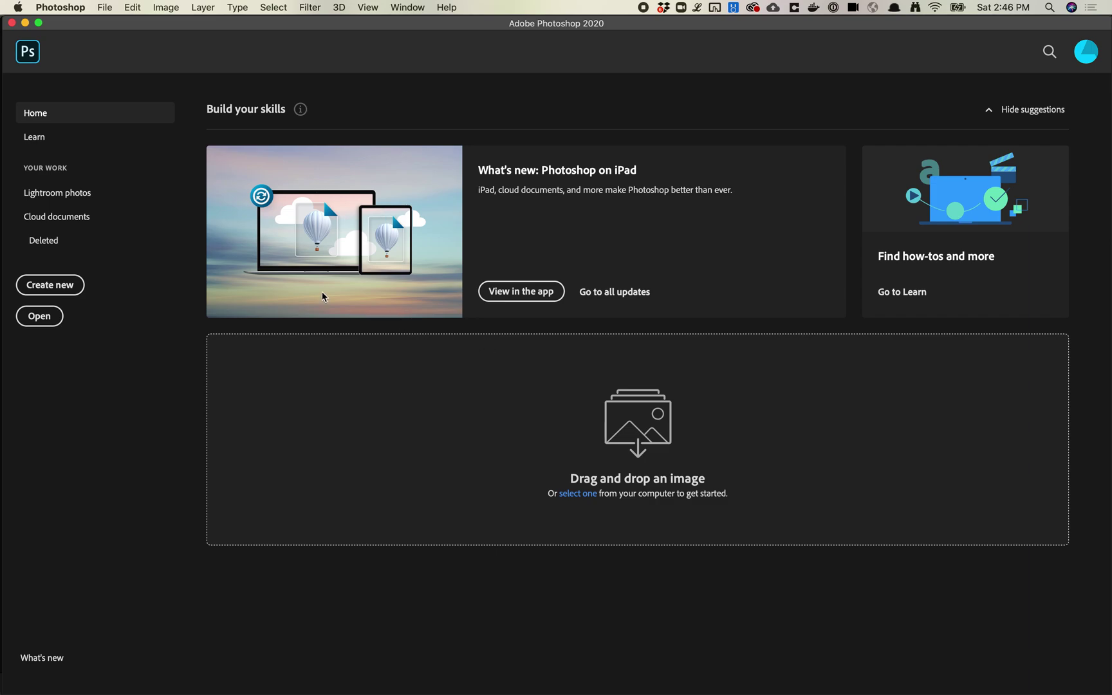
{"action": "left_click", "coordinate": [396, 7]}
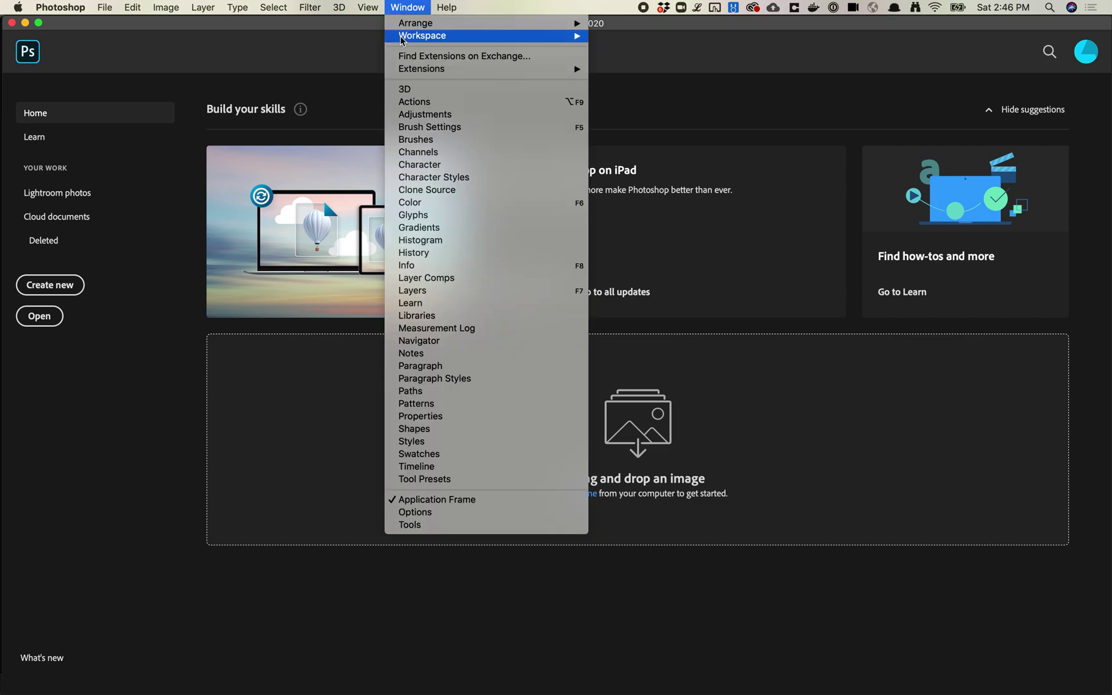
{"action": "mouse_move", "coordinate": [417, 71]}
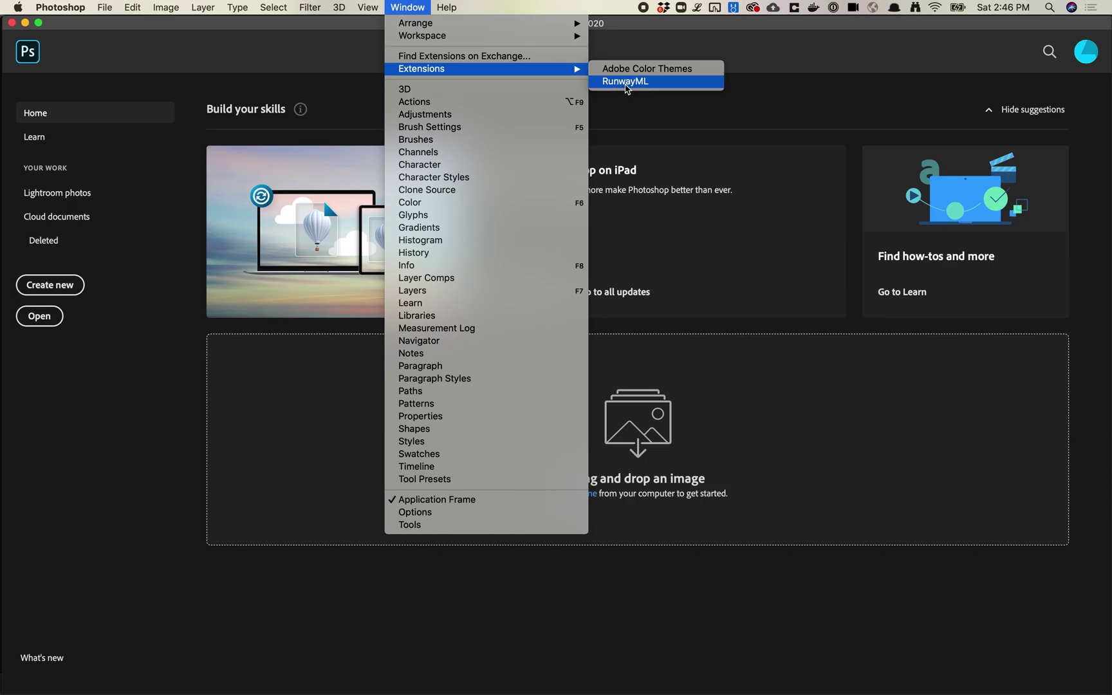
{"action": "left_click", "coordinate": [630, 82]}
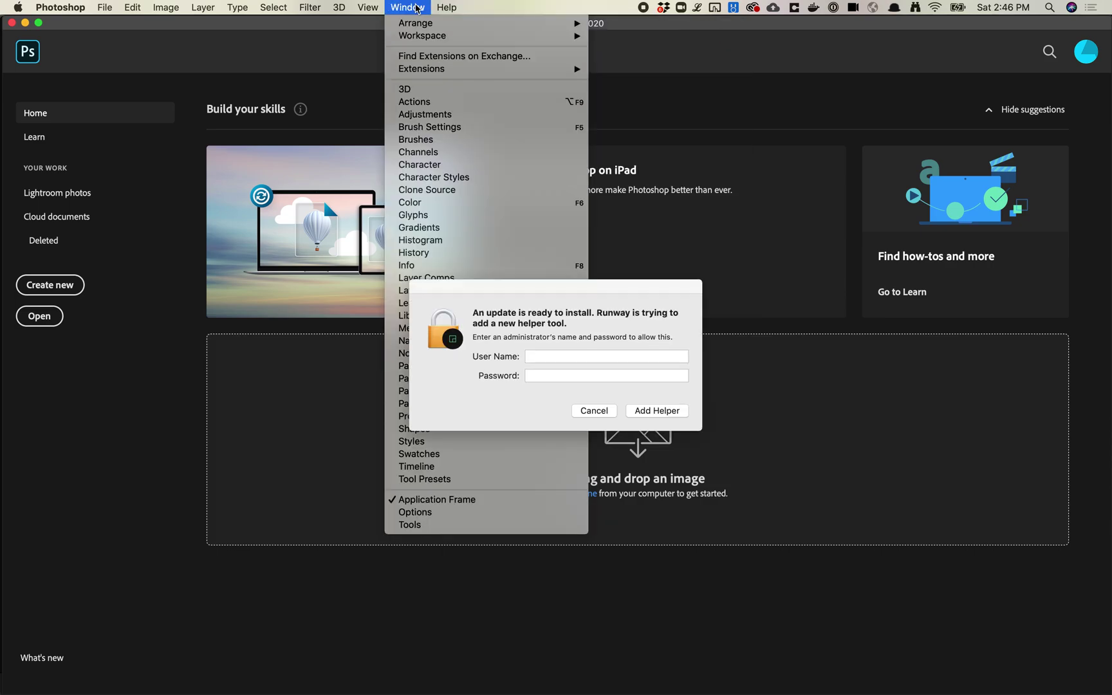
{"action": "left_click", "coordinate": [593, 410]}
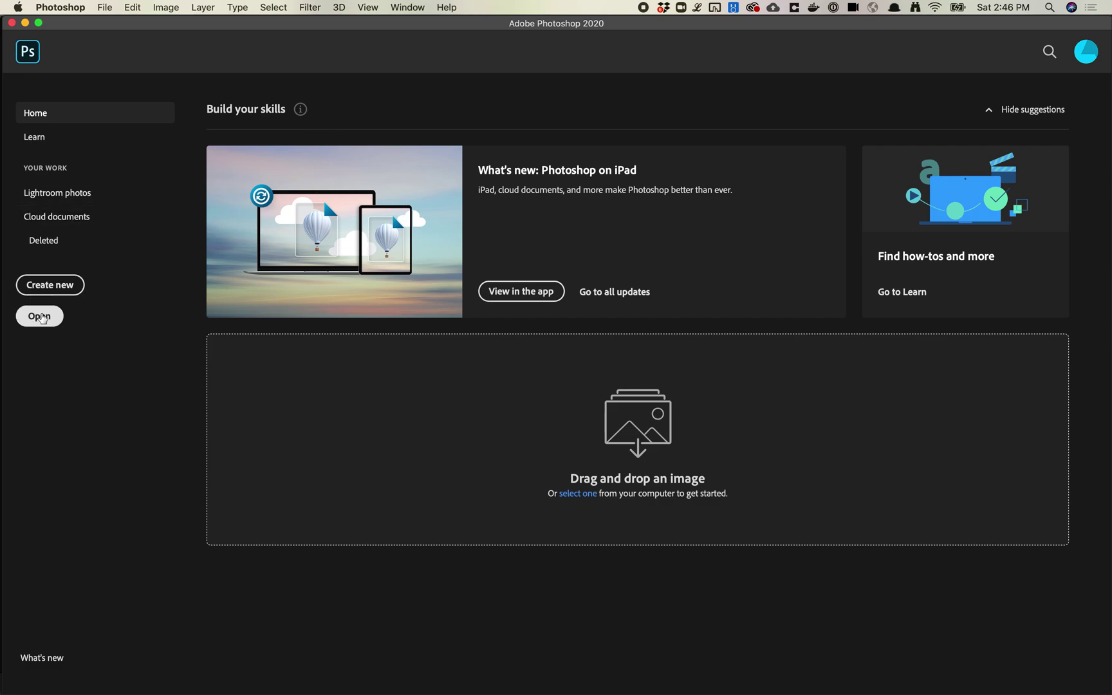
Step: Show the Desktop in Finder and preview SPADE-FACE.jpeg
{"action": "key", "text": "super+Tab"}
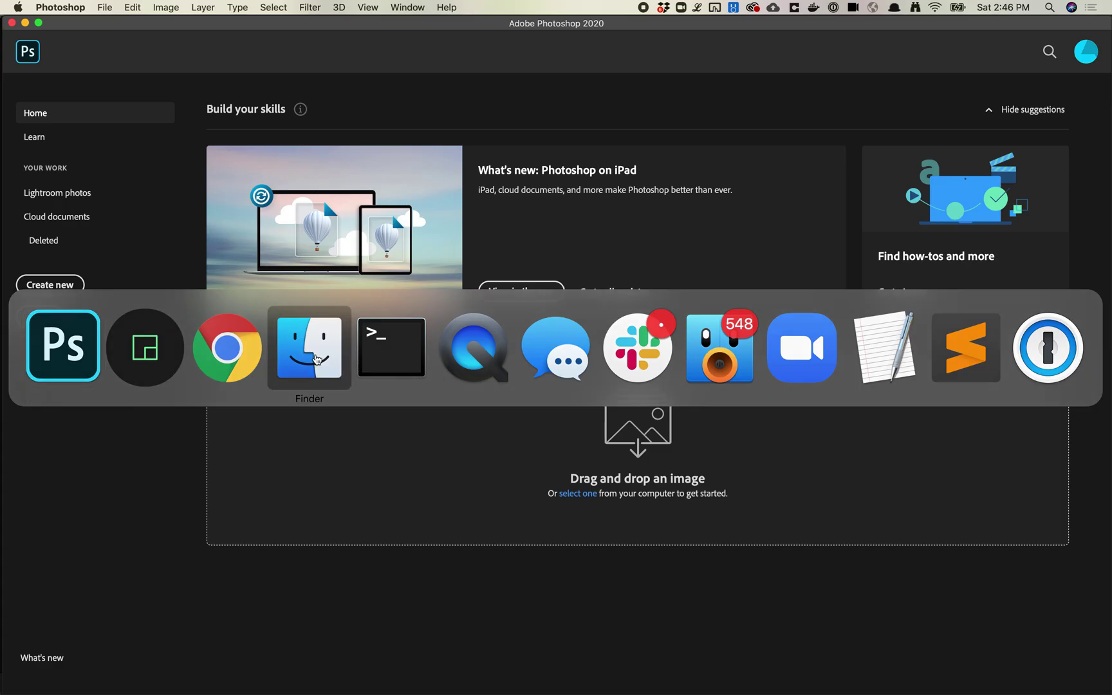
{"action": "left_click", "coordinate": [313, 355]}
{"action": "left_click", "coordinate": [63, 294]}
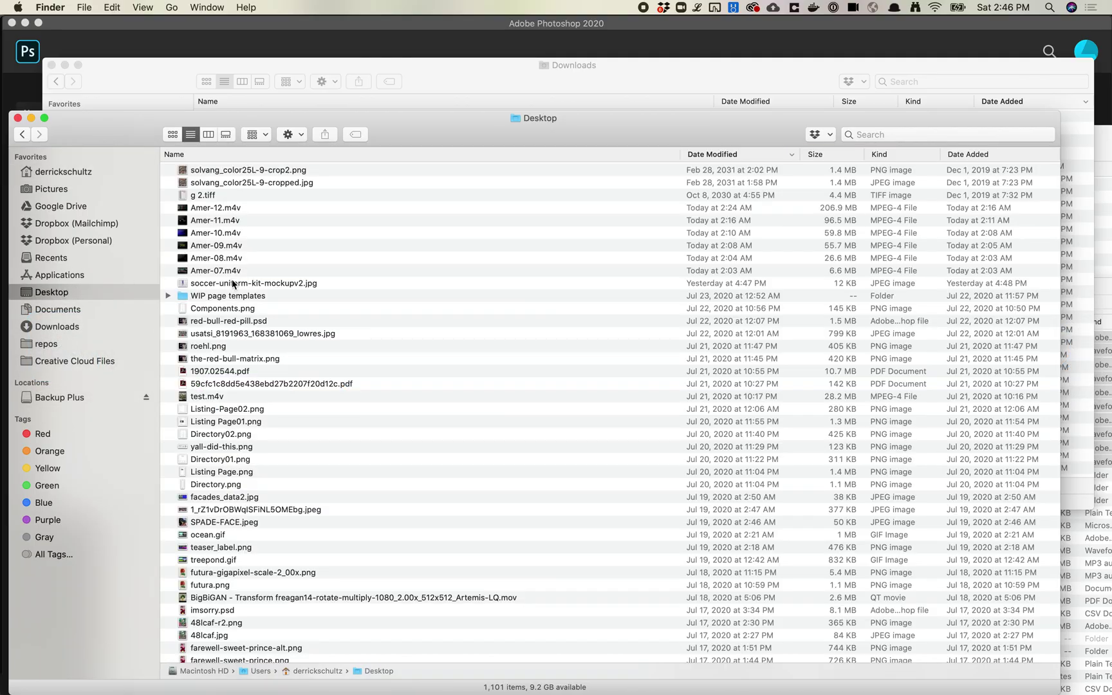
{"action": "scroll", "coordinate": [230, 347], "scroll_direction": "down", "scroll_amount": 5}
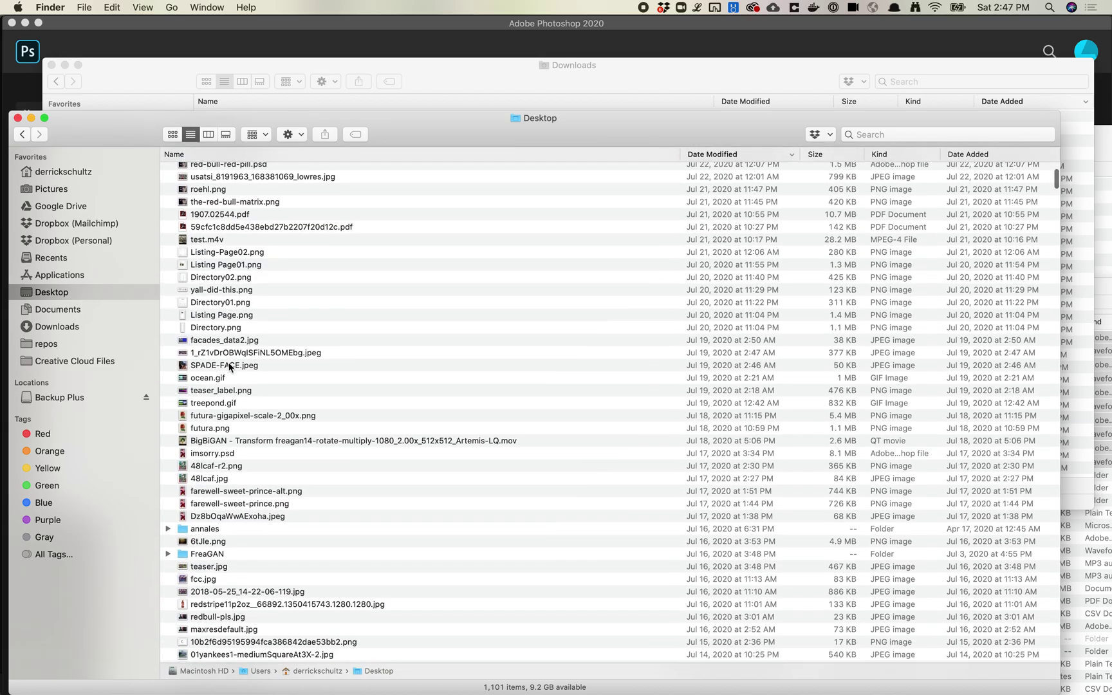
{"action": "left_click", "coordinate": [229, 365]}
{"action": "key", "text": "space"}
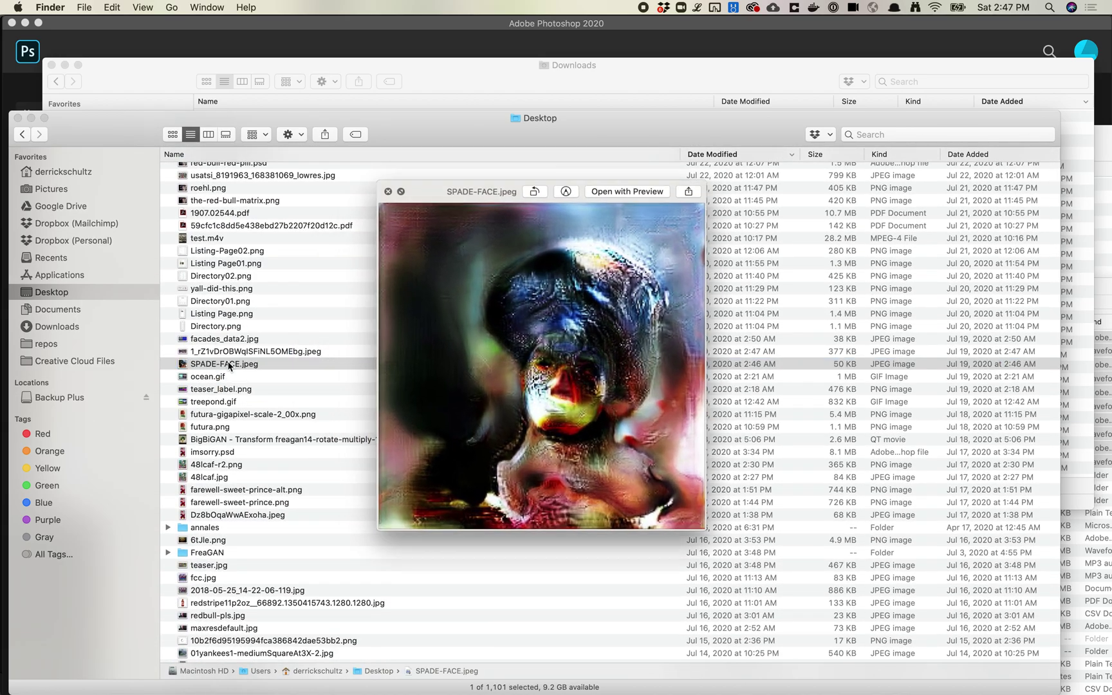
{"action": "key", "text": "space"}
Step: Preview futura.png and drag it into Photoshop to open it
{"action": "scroll", "coordinate": [248, 414], "scroll_direction": "down", "scroll_amount": 2}
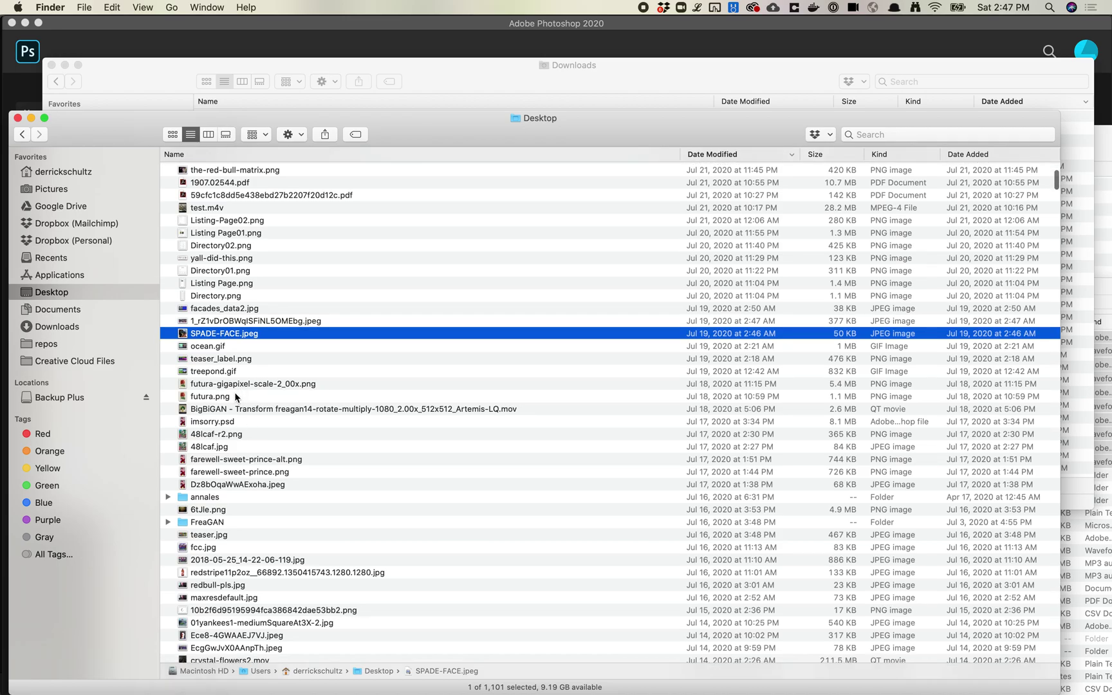
{"action": "left_click", "coordinate": [235, 395]}
{"action": "key", "text": "space"}
{"action": "key", "text": "space"}
{"action": "left_click_drag", "start_coordinate": [234, 396], "coordinate": [318, 359]}
{"action": "key", "text": "super+Tab"}
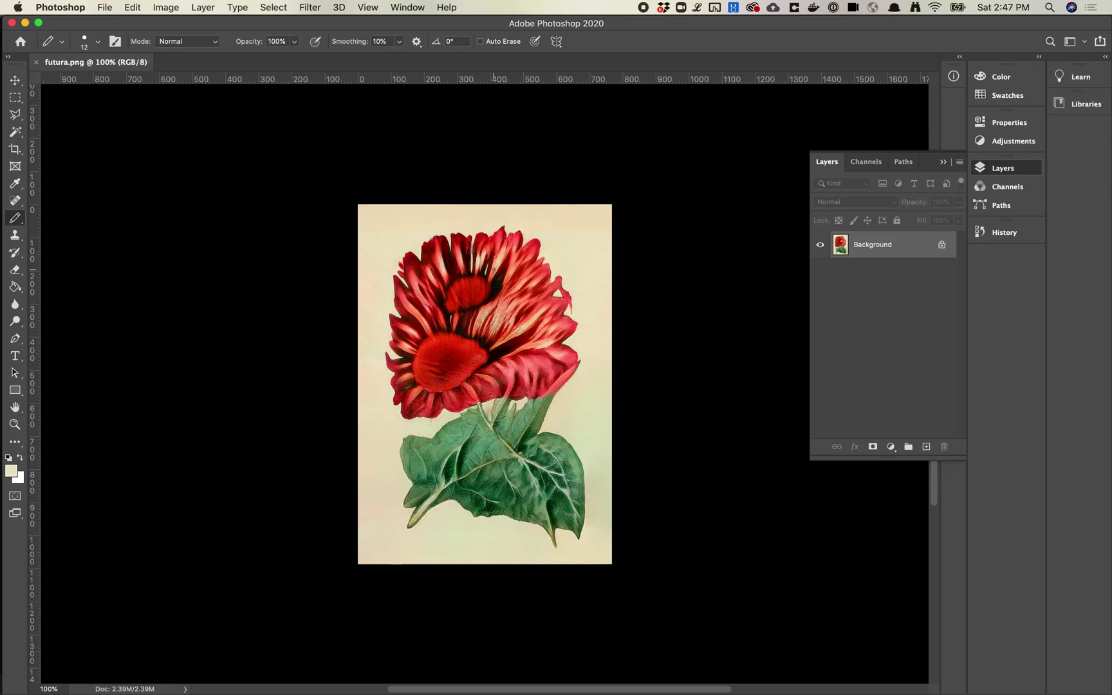
Step: Confirm futura.png is 768 × 1088 px at 72 ppi, then open the Window menu's extensions
{"action": "key", "text": "super+alt+i"}
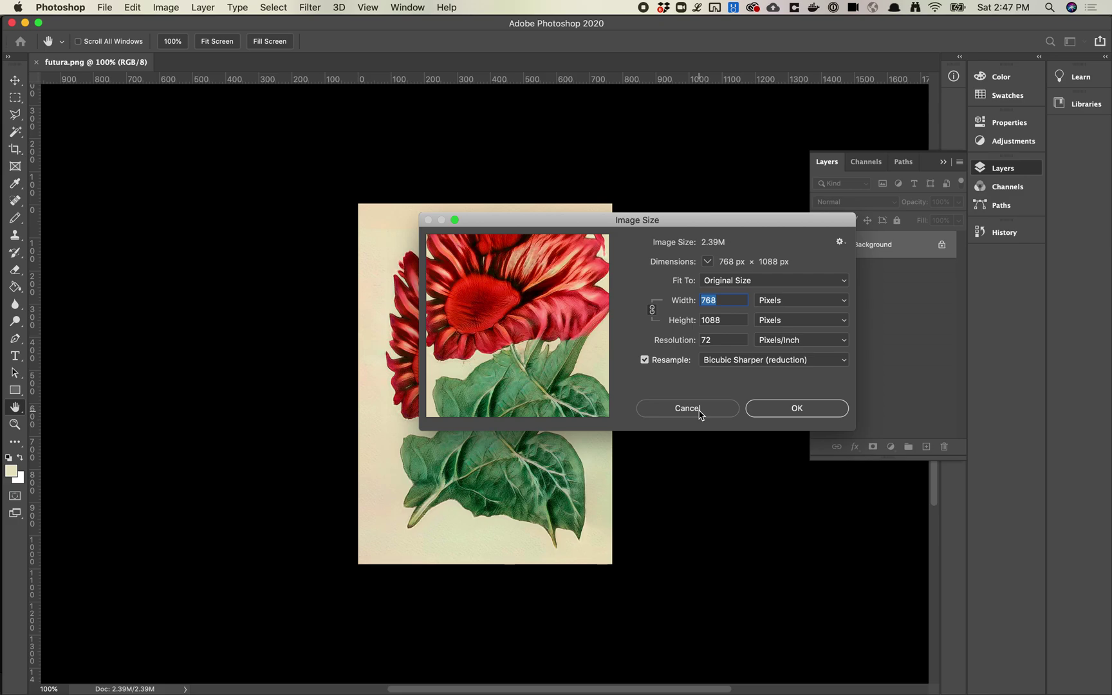
{"action": "left_click", "coordinate": [700, 412]}
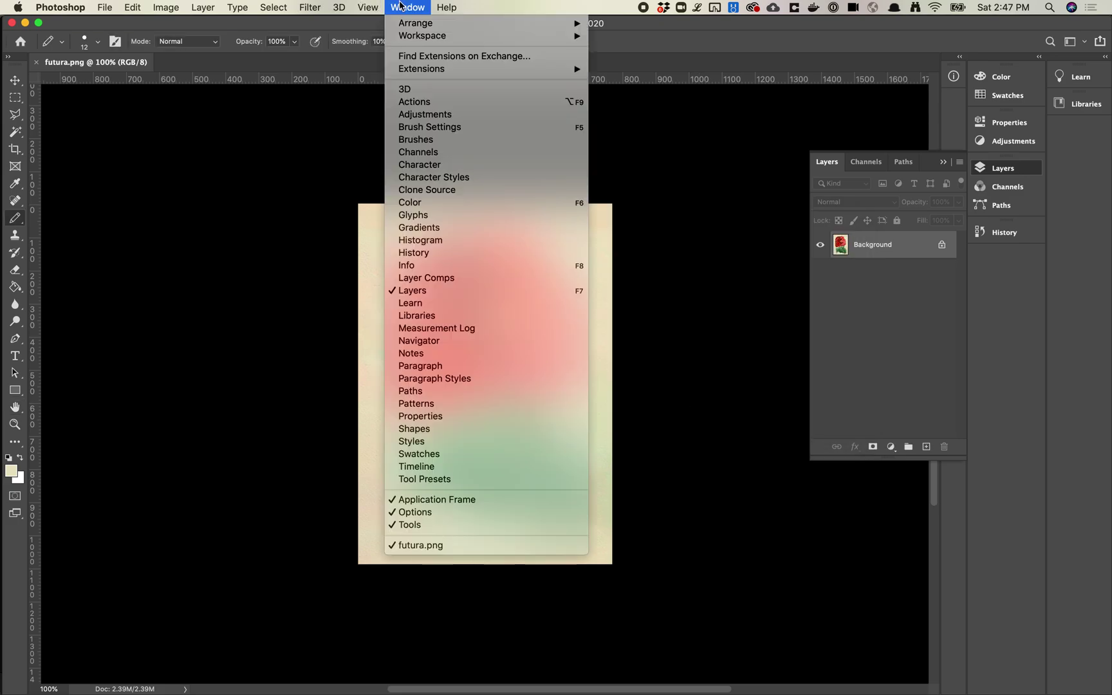
{"action": "left_click", "coordinate": [404, 7]}
Step: Open the RunwayML extension panel, check Running Models, and scroll All Models down to BigBiGAN
{"action": "mouse_move", "coordinate": [419, 69]}
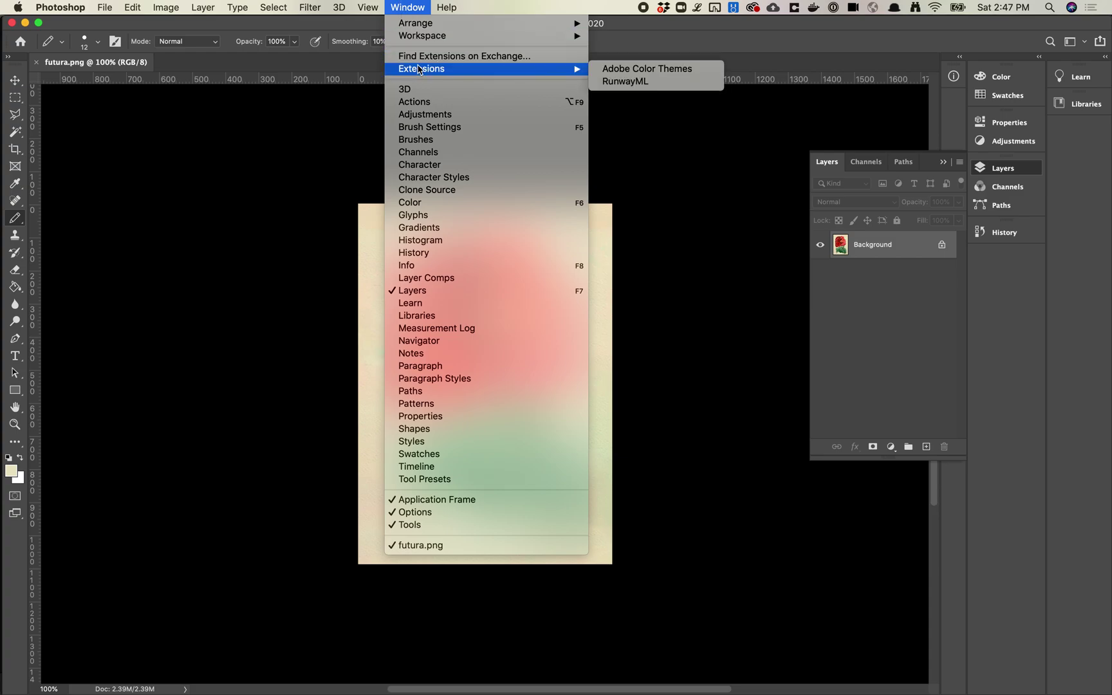
{"action": "left_click", "coordinate": [631, 81]}
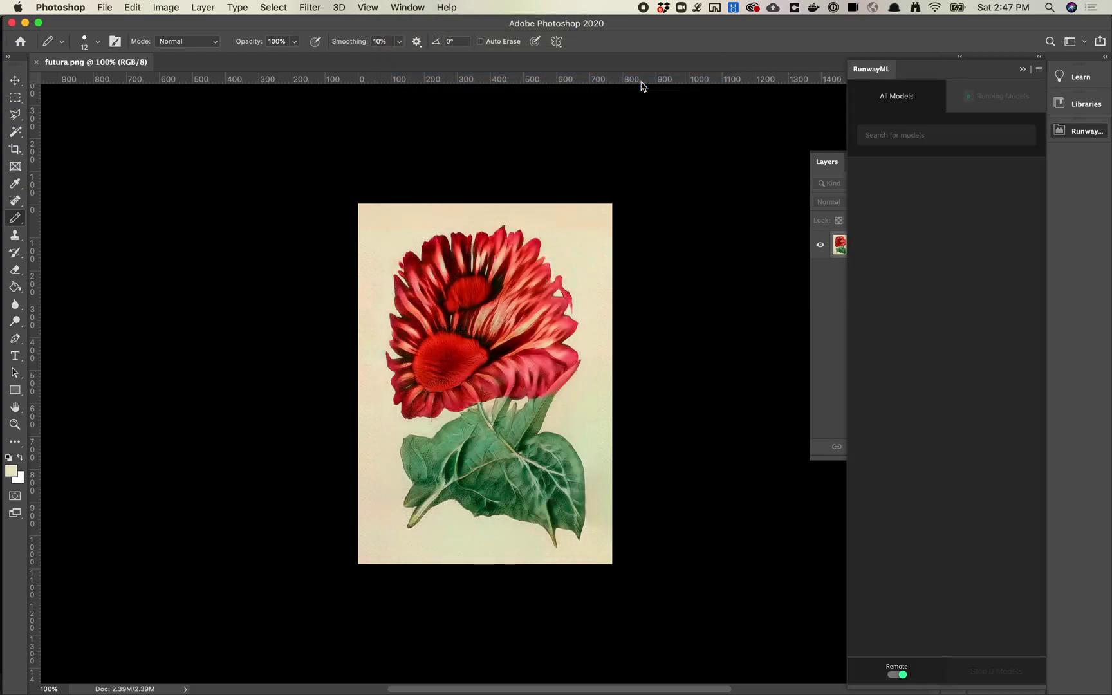
{"action": "left_click", "coordinate": [941, 139]}
{"action": "left_click", "coordinate": [995, 105]}
{"action": "left_click", "coordinate": [922, 107]}
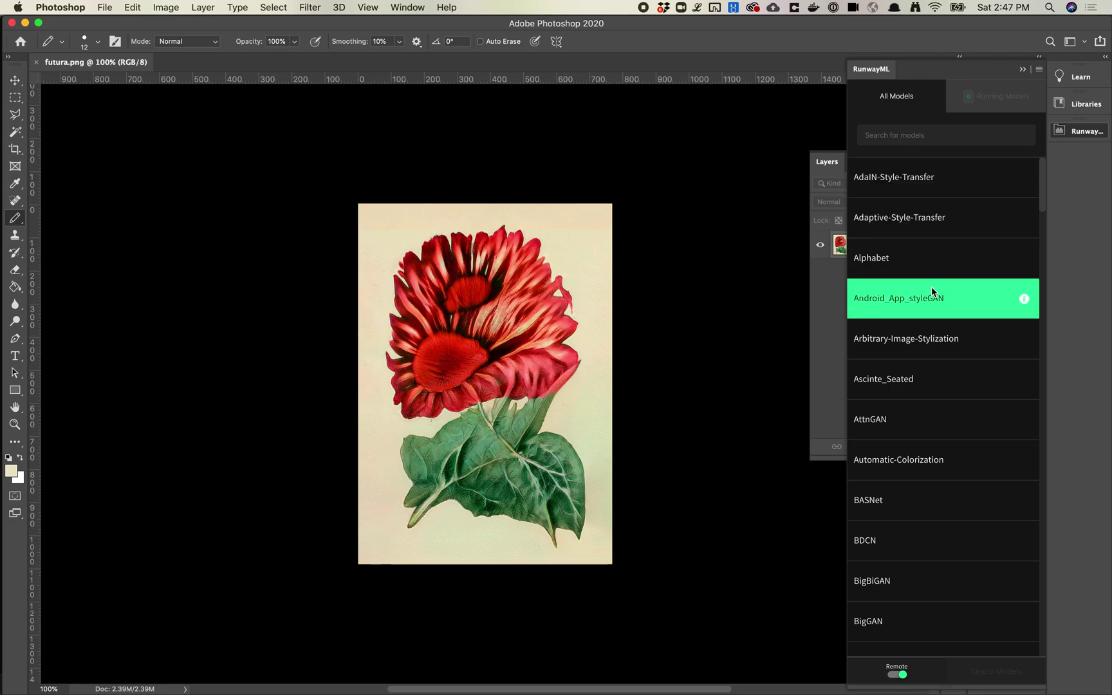
{"action": "scroll", "coordinate": [931, 287], "scroll_direction": "down", "scroll_amount": 5}
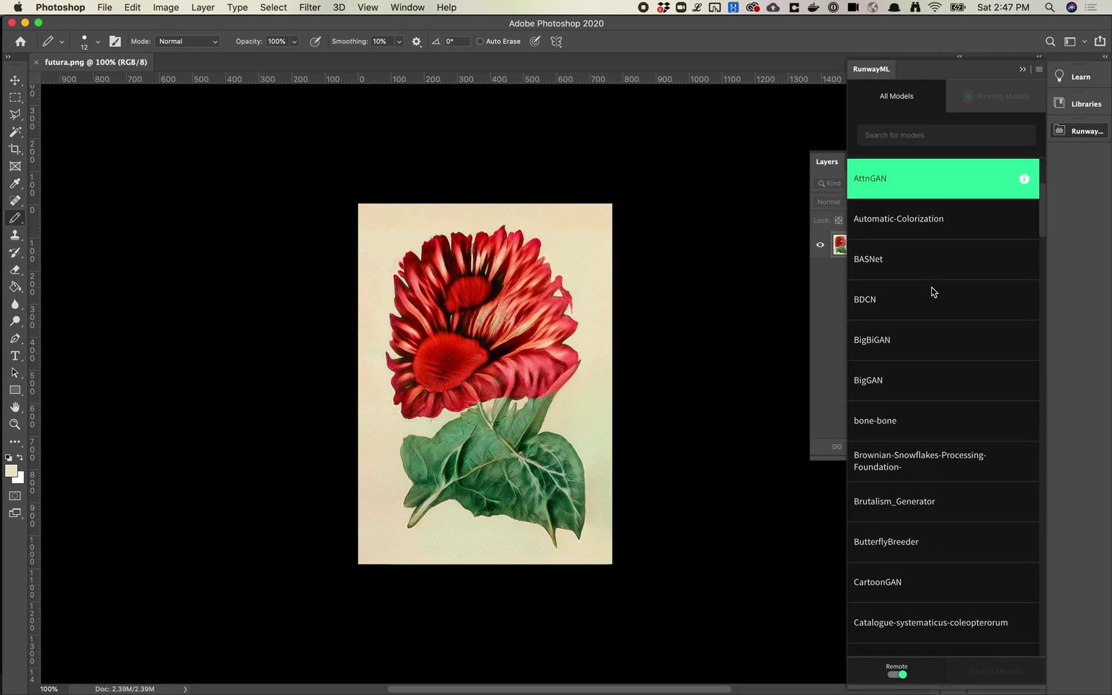
{"action": "scroll", "coordinate": [931, 291], "scroll_direction": "down", "scroll_amount": 1}
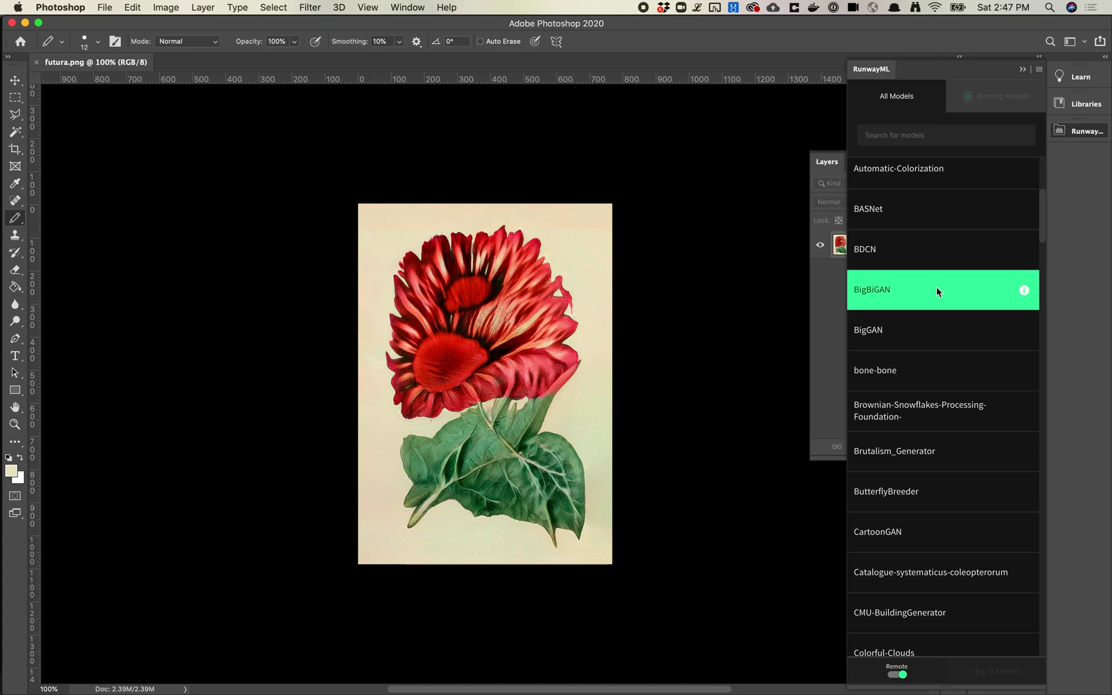
Step: Expand BigBiGAN and run it with the Background layer as input
{"action": "left_click", "coordinate": [936, 289]}
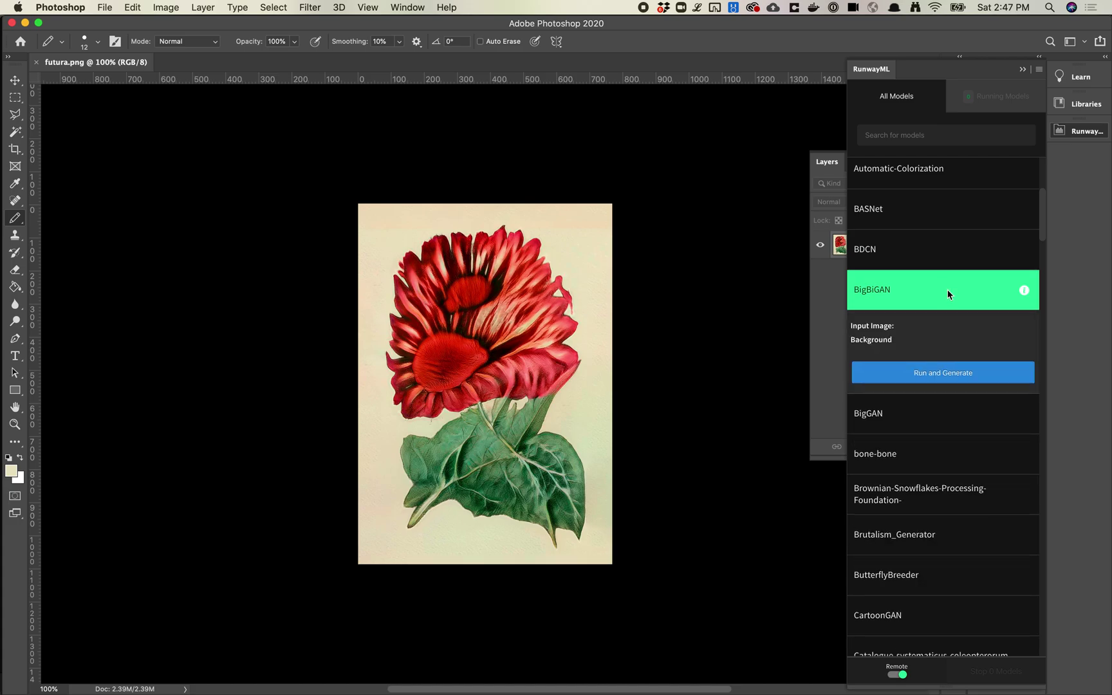
{"action": "left_click", "coordinate": [945, 371]}
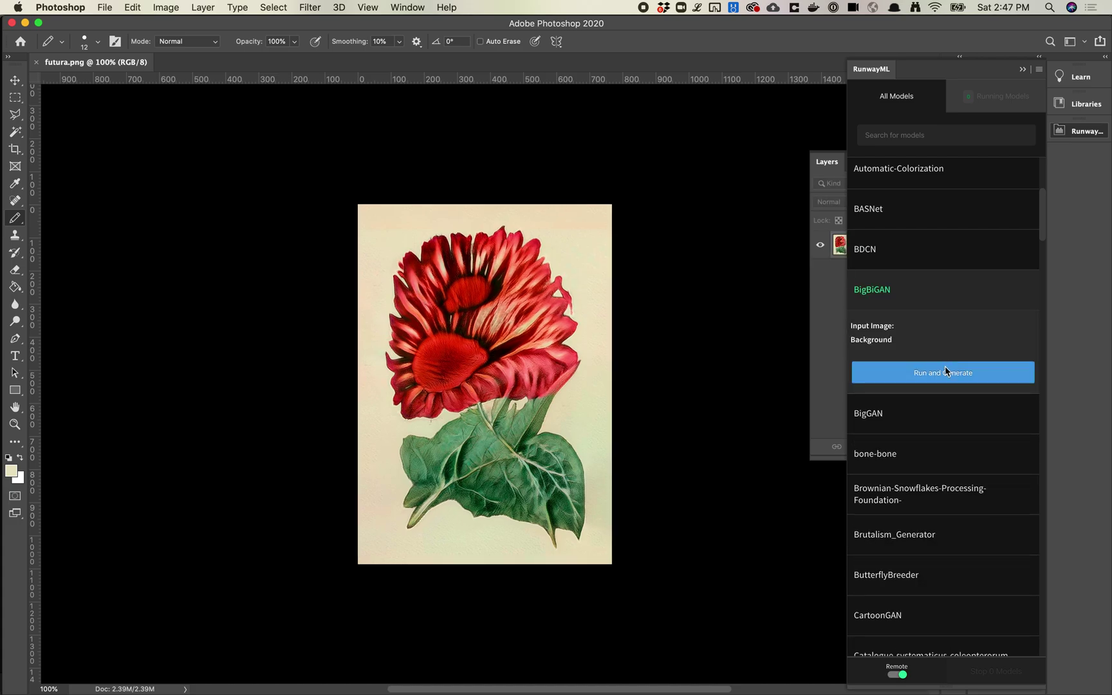
{"action": "left_click_drag", "start_coordinate": [864, 339], "coordinate": [894, 343]}
{"action": "left_click", "coordinate": [873, 323]}
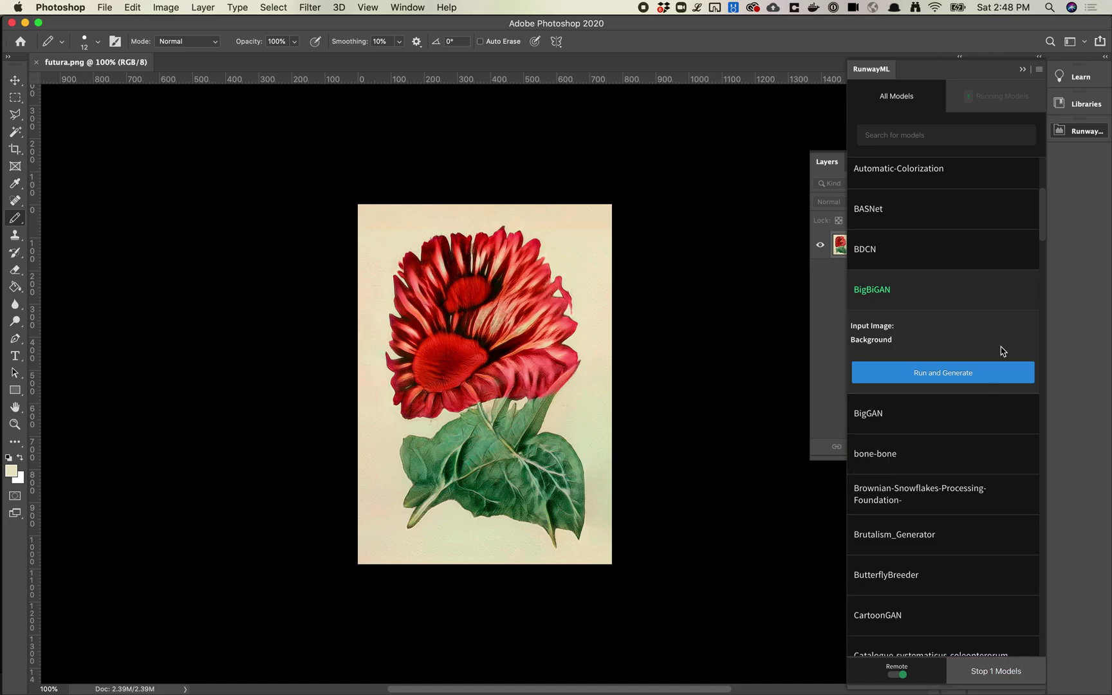
Step: Check that BigBiGAN appears under Running Models and in the Runway desktop app
{"action": "left_click", "coordinate": [991, 100]}
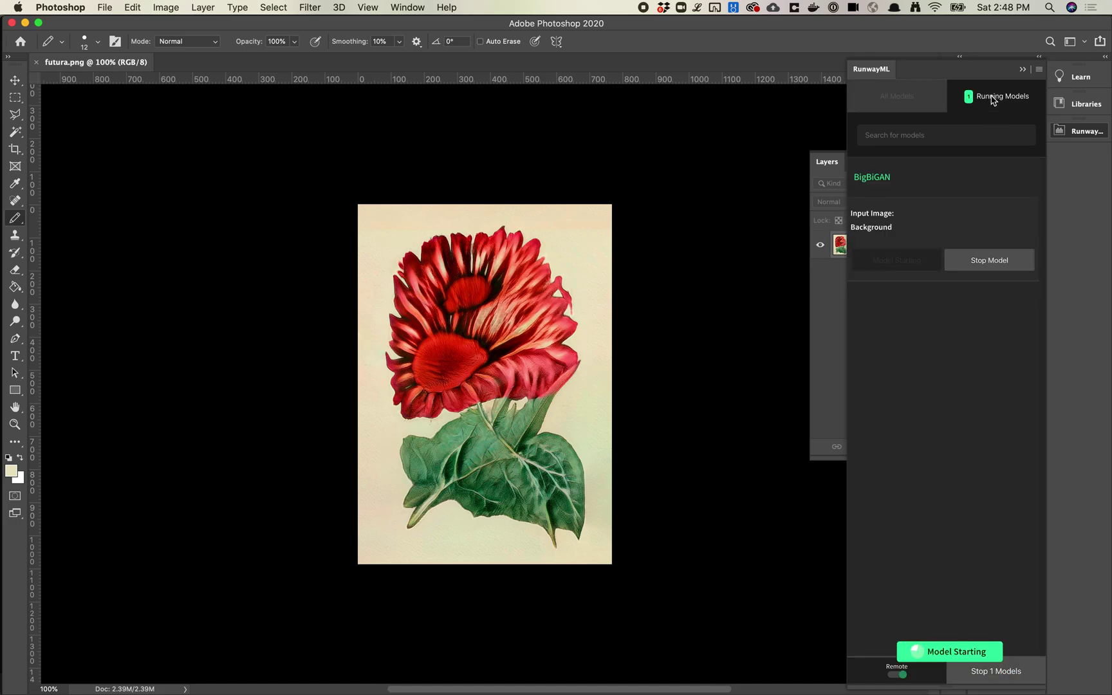
{"action": "left_click", "coordinate": [908, 100]}
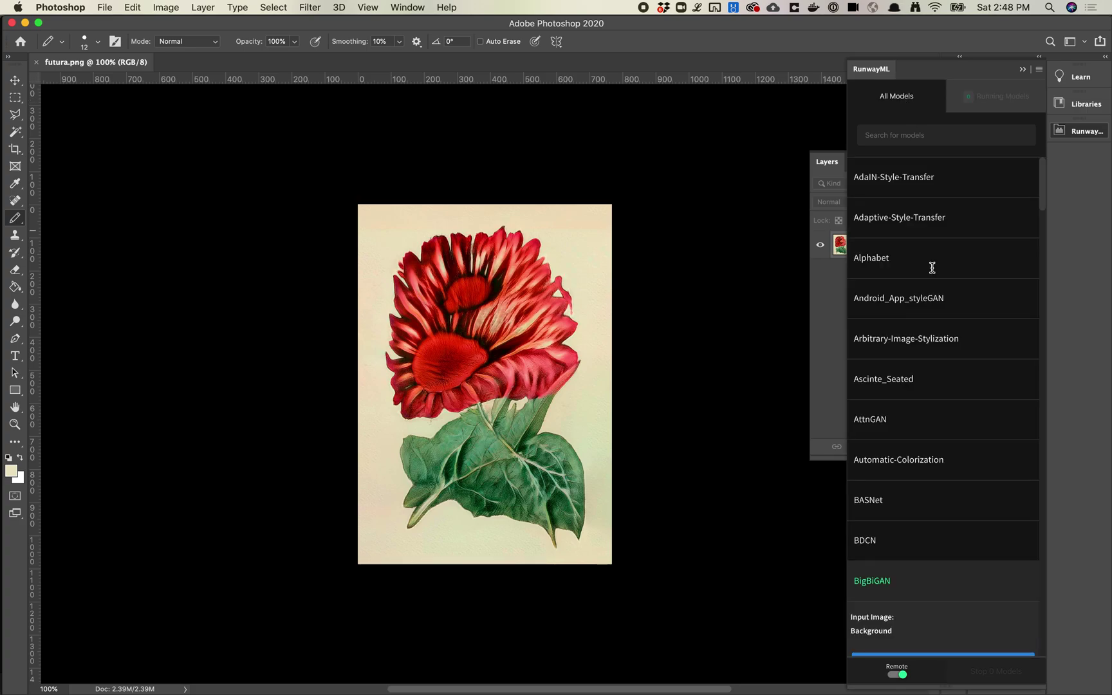
{"action": "scroll", "coordinate": [948, 339], "scroll_direction": "down", "scroll_amount": 2}
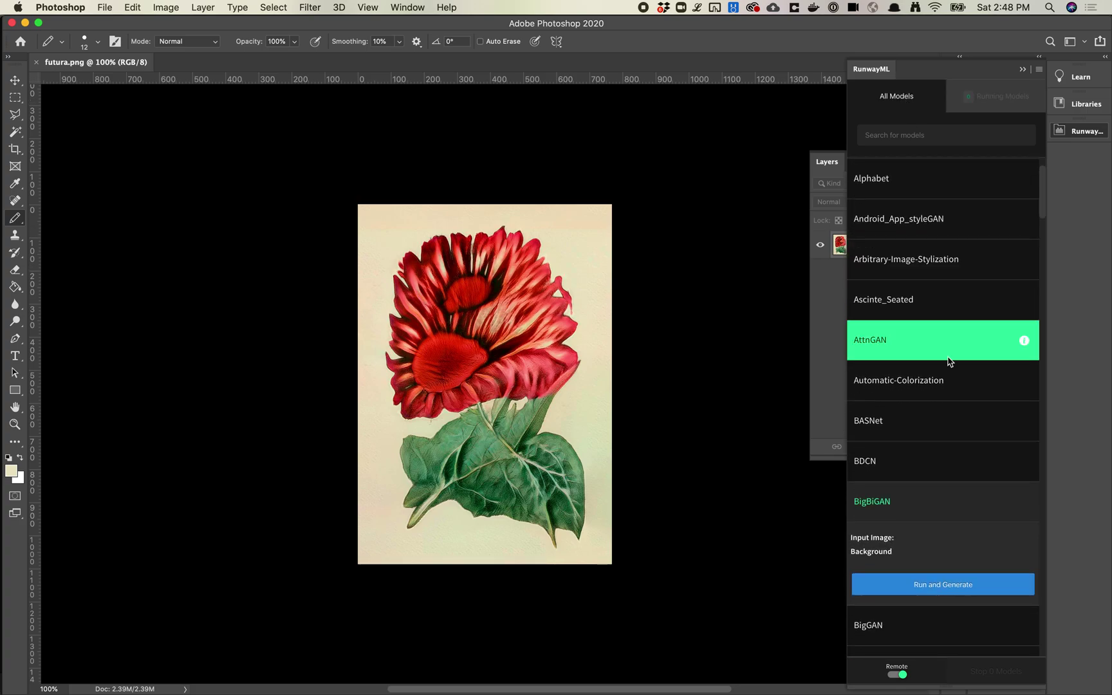
{"action": "scroll", "coordinate": [948, 362], "scroll_direction": "down", "scroll_amount": 3}
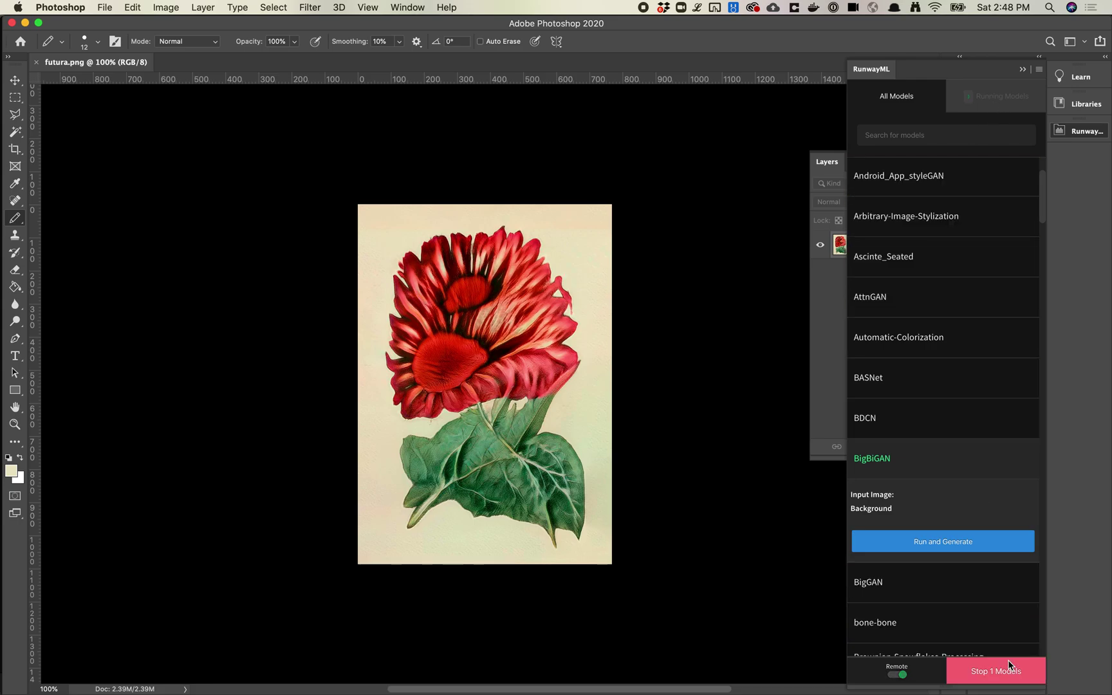
{"action": "left_click", "coordinate": [994, 104]}
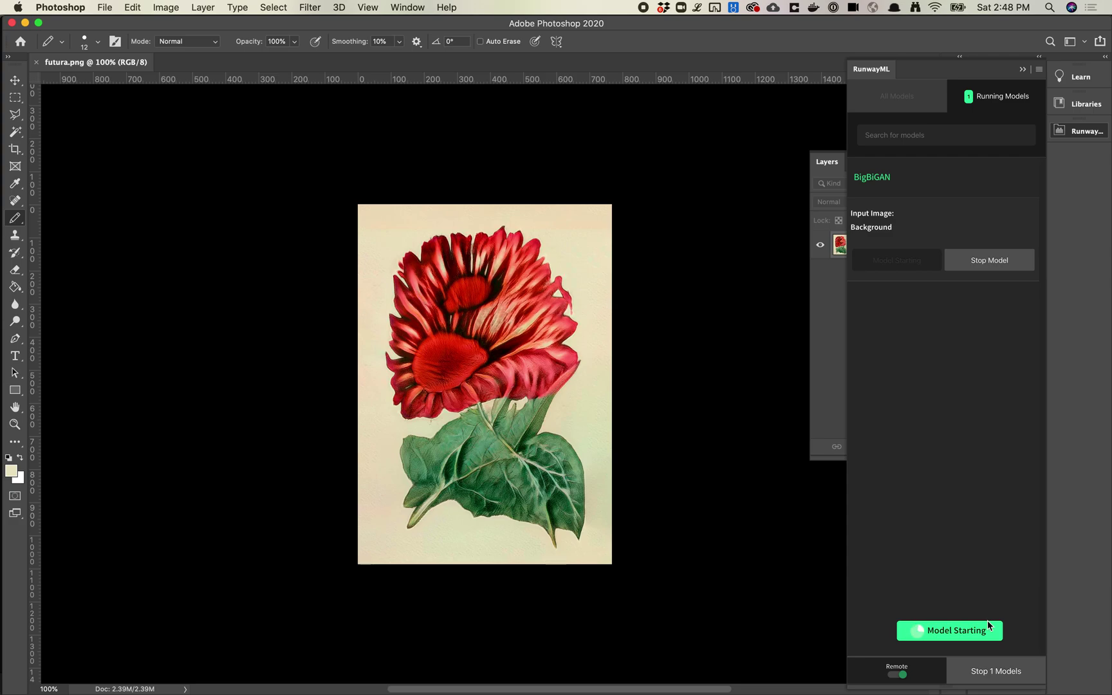
{"action": "key", "text": "super+Tab"}
{"action": "key", "text": "super+Tab"}
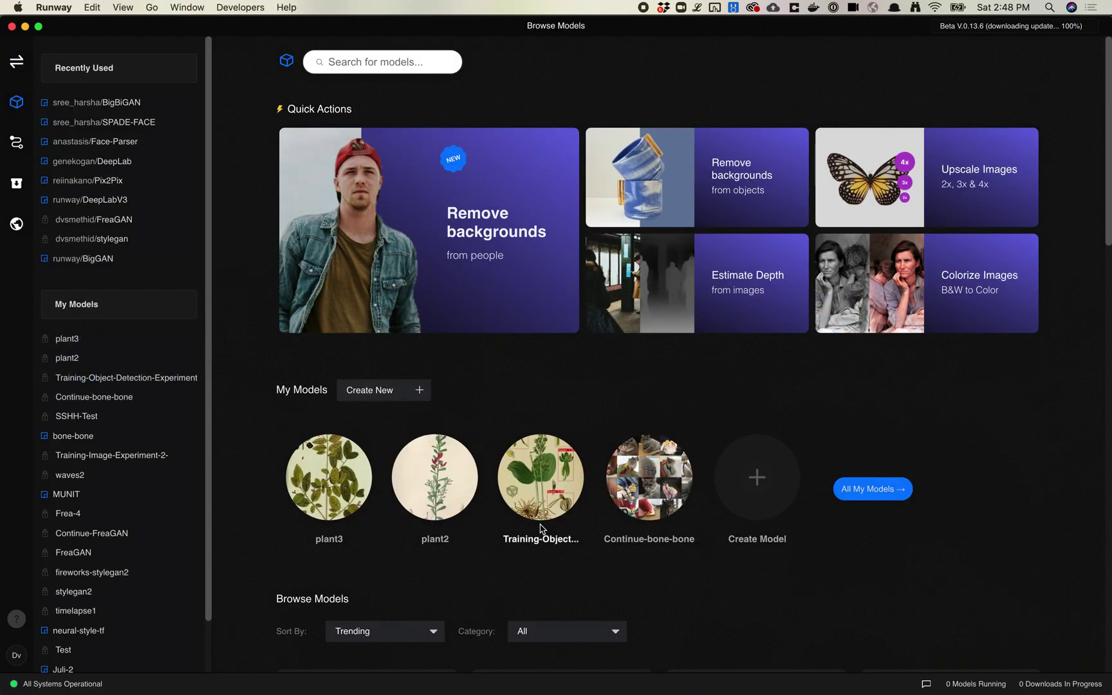
{"action": "scroll", "coordinate": [362, 453], "scroll_direction": "down", "scroll_amount": 5}
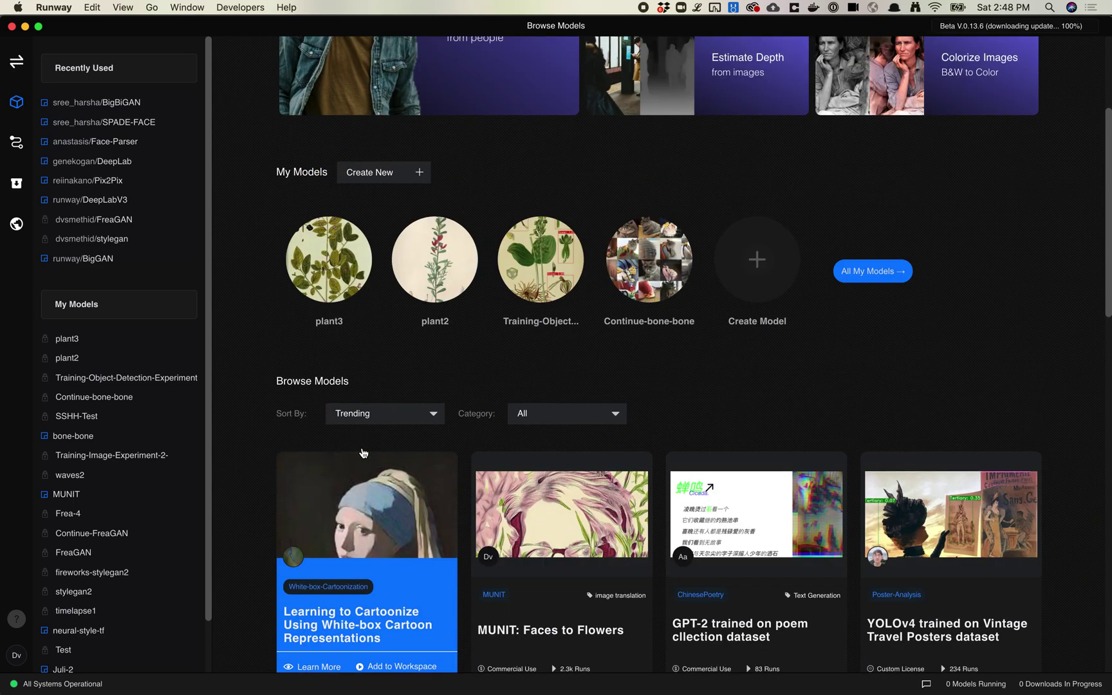
{"action": "scroll", "coordinate": [363, 453], "scroll_direction": "up", "scroll_amount": 5}
{"action": "key", "text": "super+Tab"}
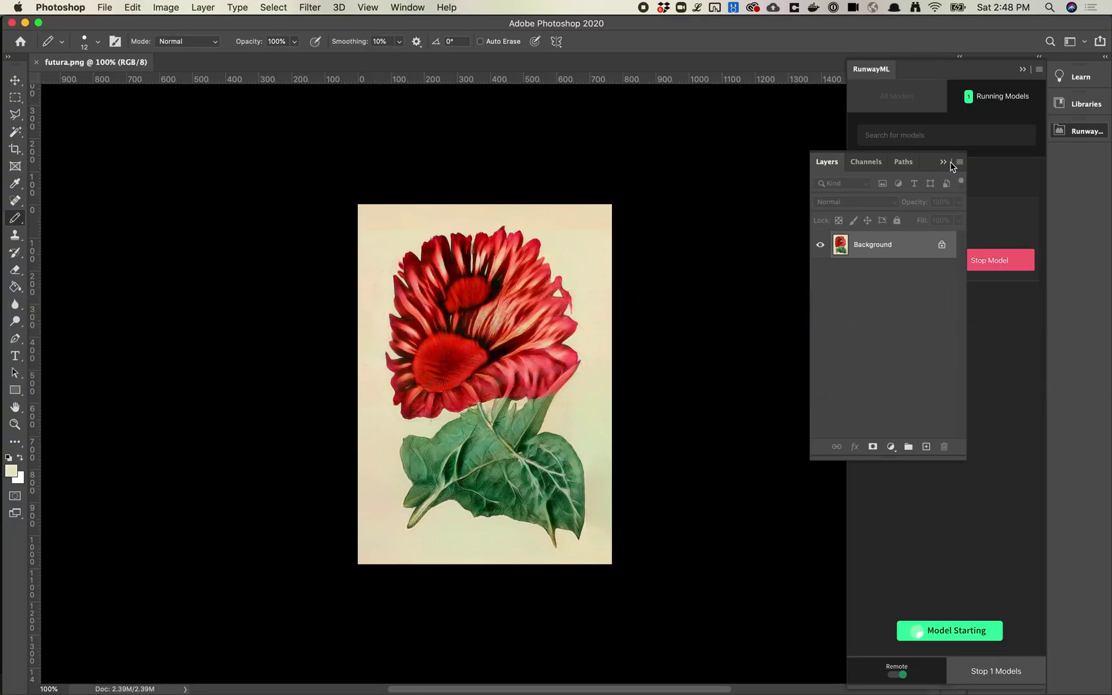
Step: Move the floating Layers panel left, next to the canvas
{"action": "left_click_drag", "start_coordinate": [933, 160], "coordinate": [761, 161]}
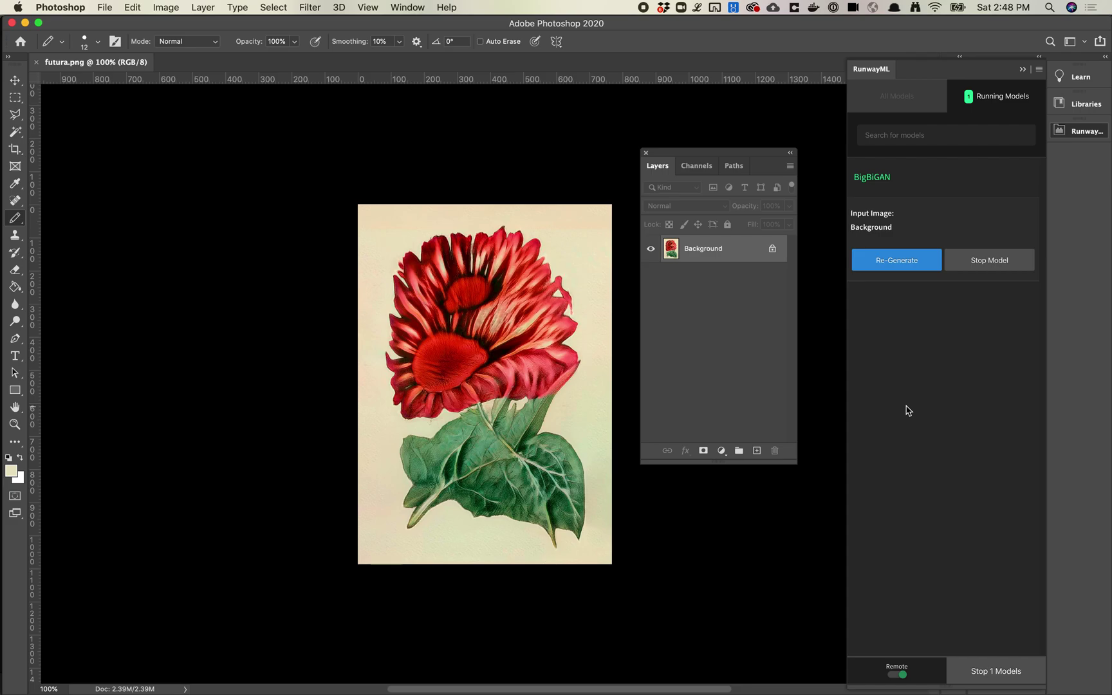
Step: Generate the BigBiGAN - output_image layer from the Background, then stop BigBiGAN
{"action": "left_click", "coordinate": [894, 261]}
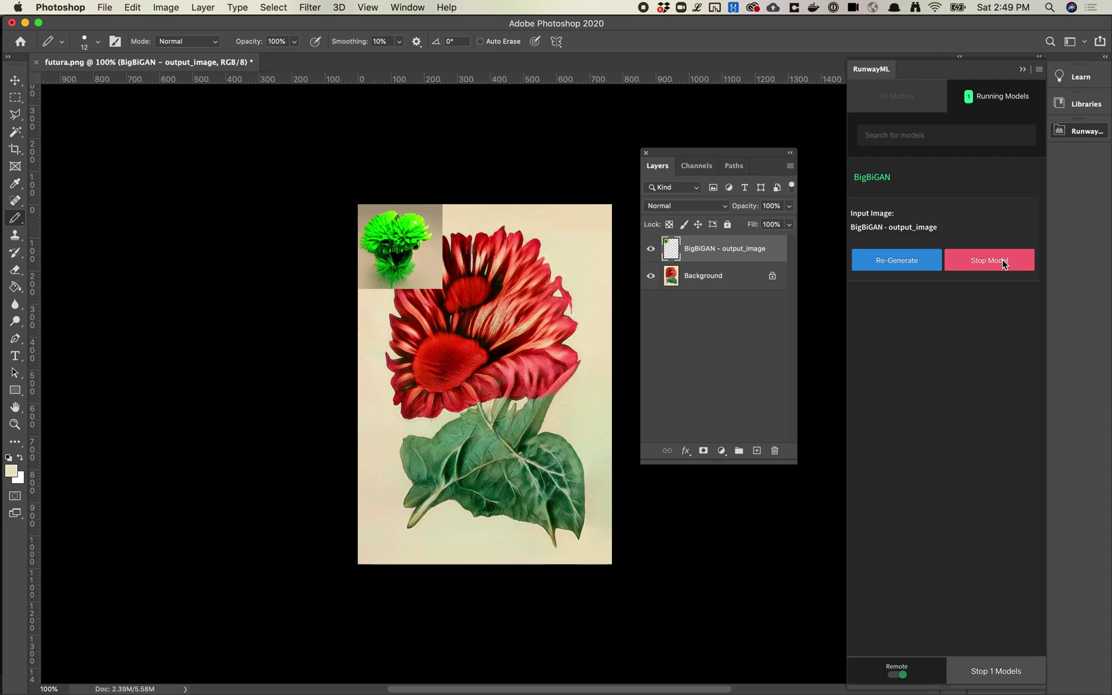
{"action": "left_click", "coordinate": [1002, 263]}
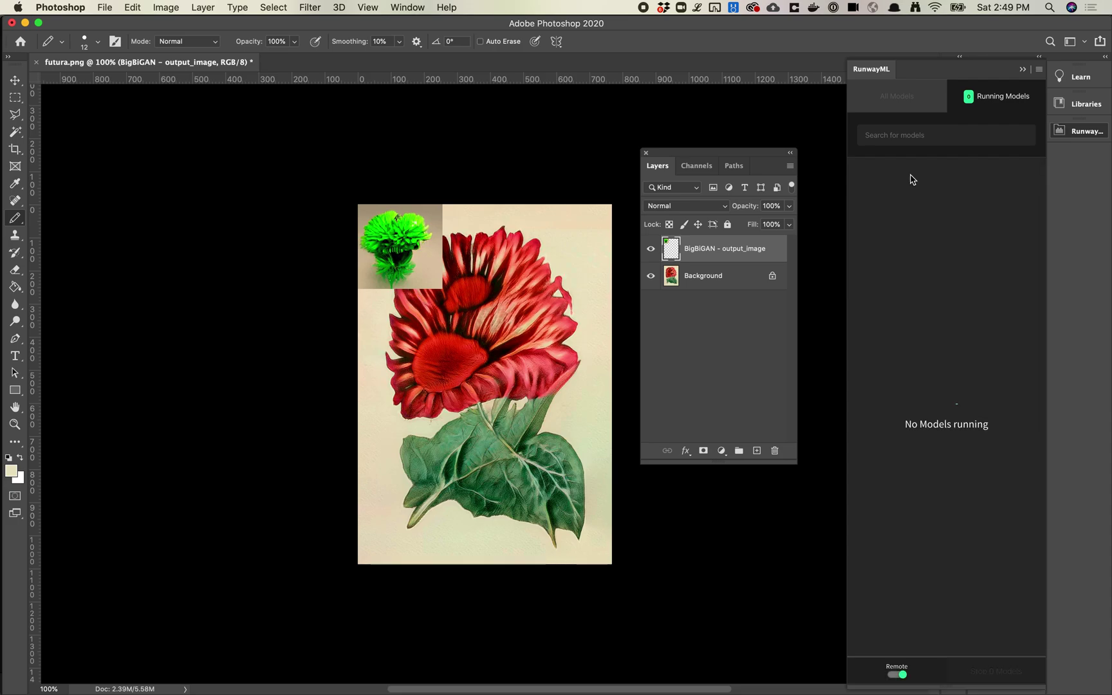
Step: Scroll the All Models list down and expand the ESRGAN upscaling model
{"action": "left_click", "coordinate": [896, 108]}
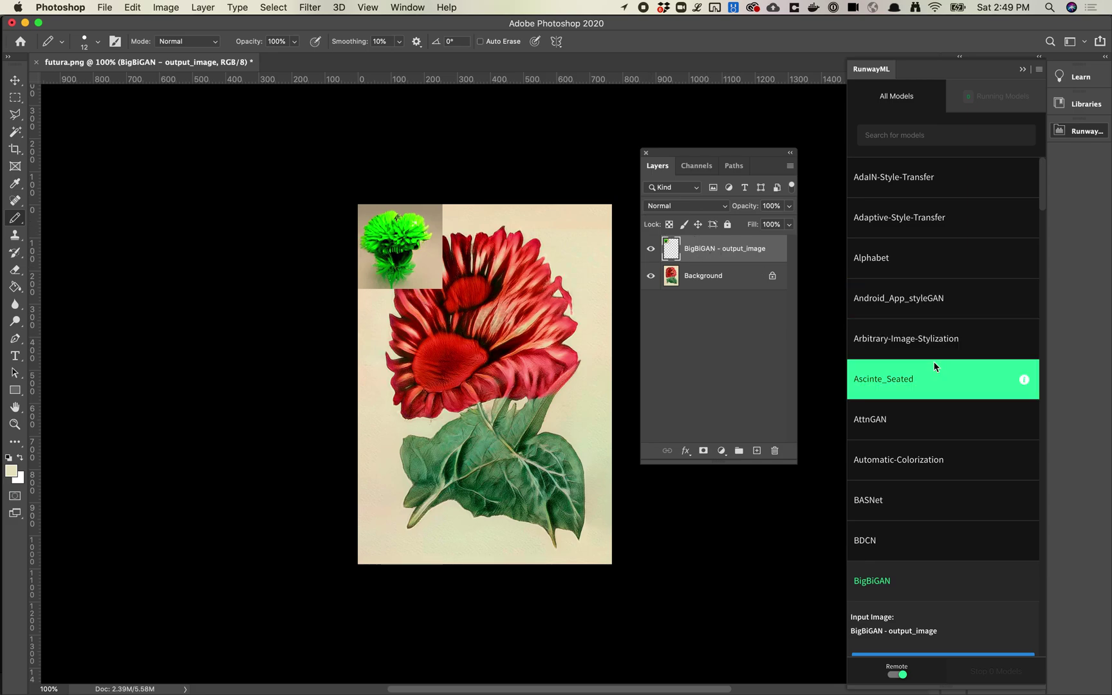
{"action": "scroll", "coordinate": [934, 367], "scroll_direction": "down", "scroll_amount": 5}
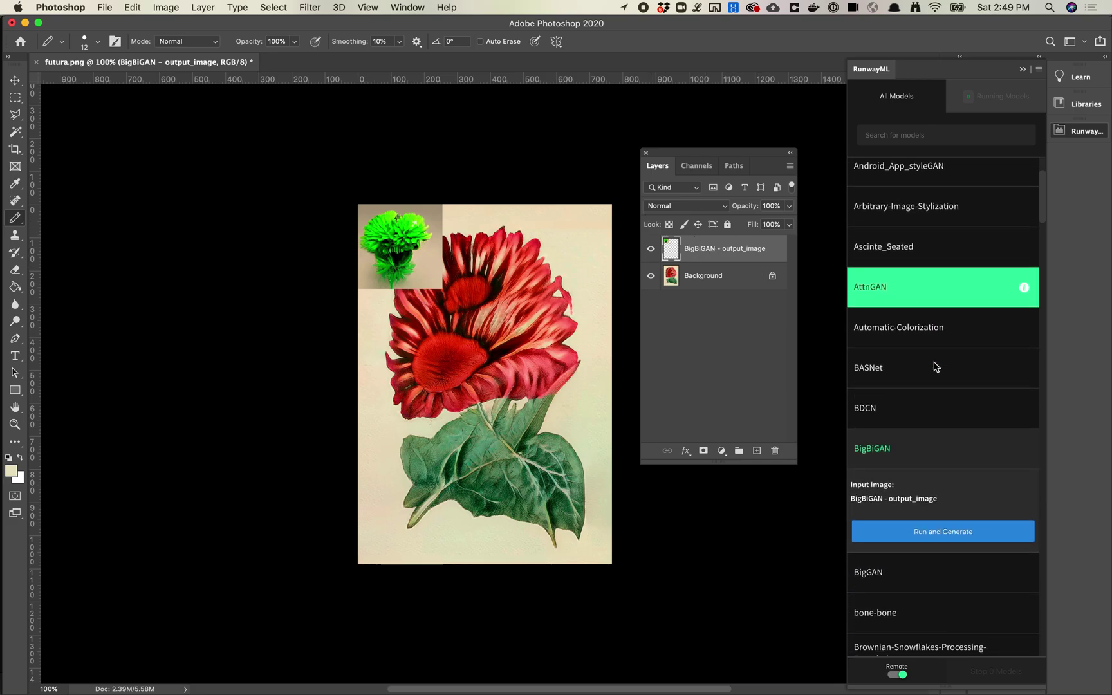
{"action": "scroll", "coordinate": [935, 367], "scroll_direction": "down", "scroll_amount": 7}
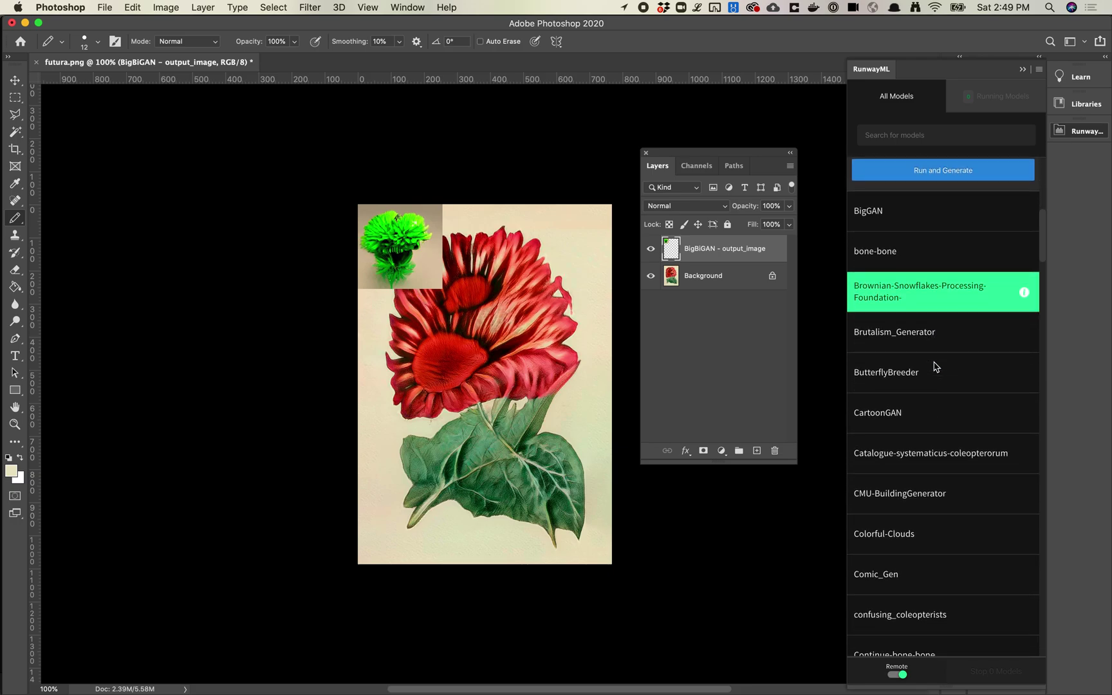
{"action": "scroll", "coordinate": [934, 367], "scroll_direction": "down", "scroll_amount": 7}
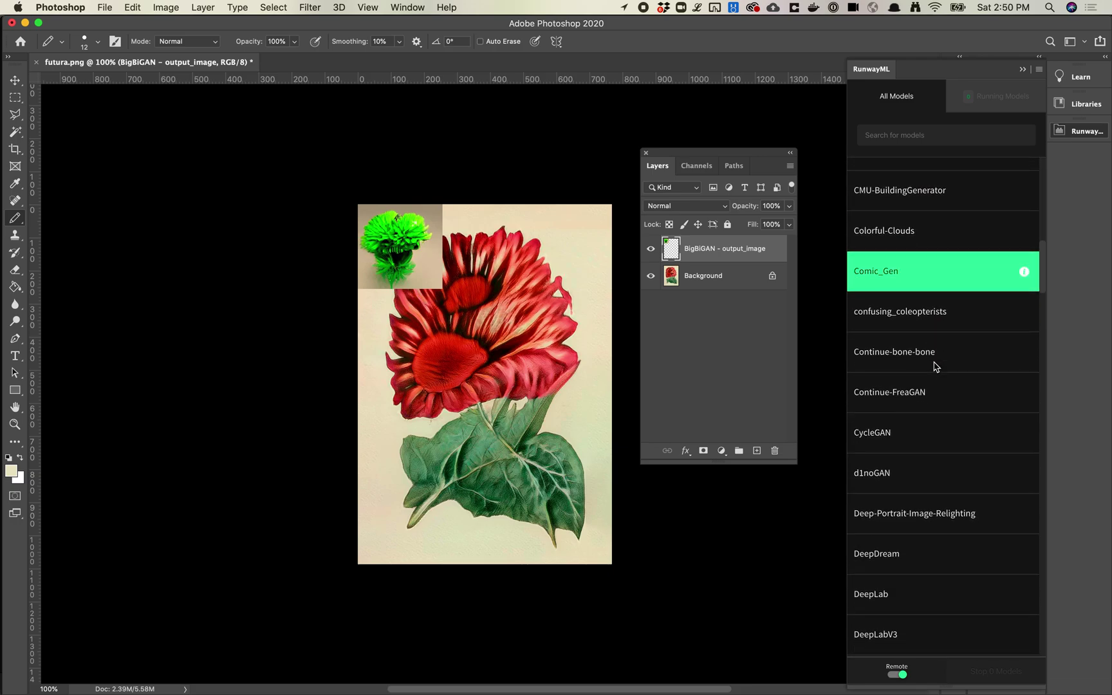
{"action": "scroll", "coordinate": [936, 367], "scroll_direction": "down", "scroll_amount": 7}
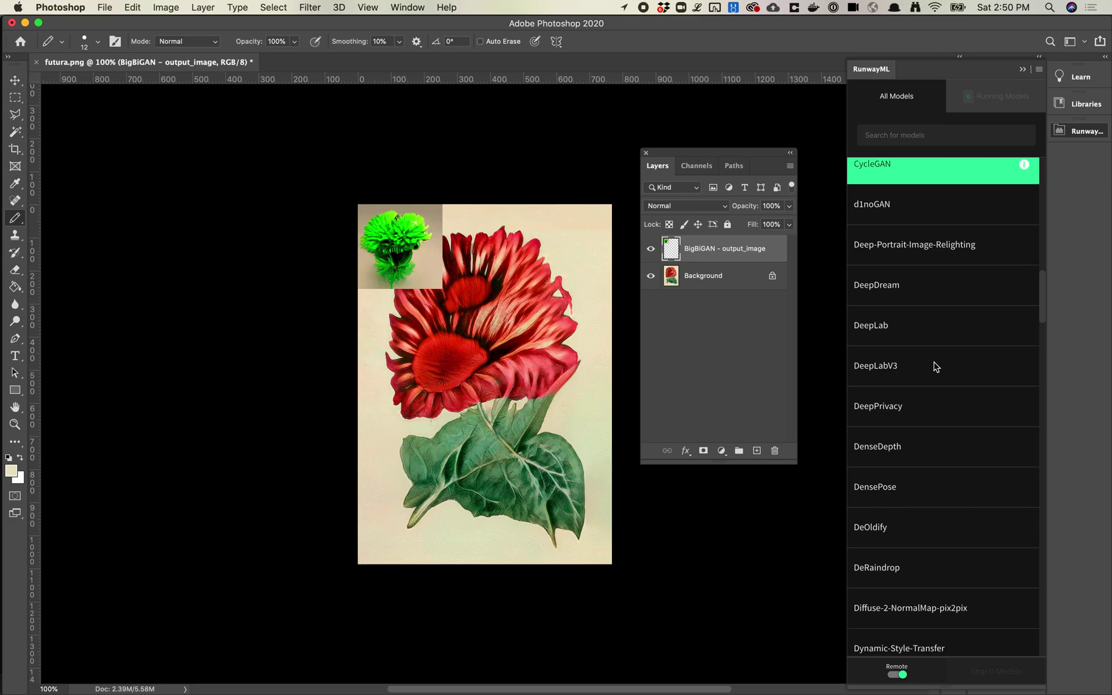
{"action": "scroll", "coordinate": [935, 367], "scroll_direction": "down", "scroll_amount": 2}
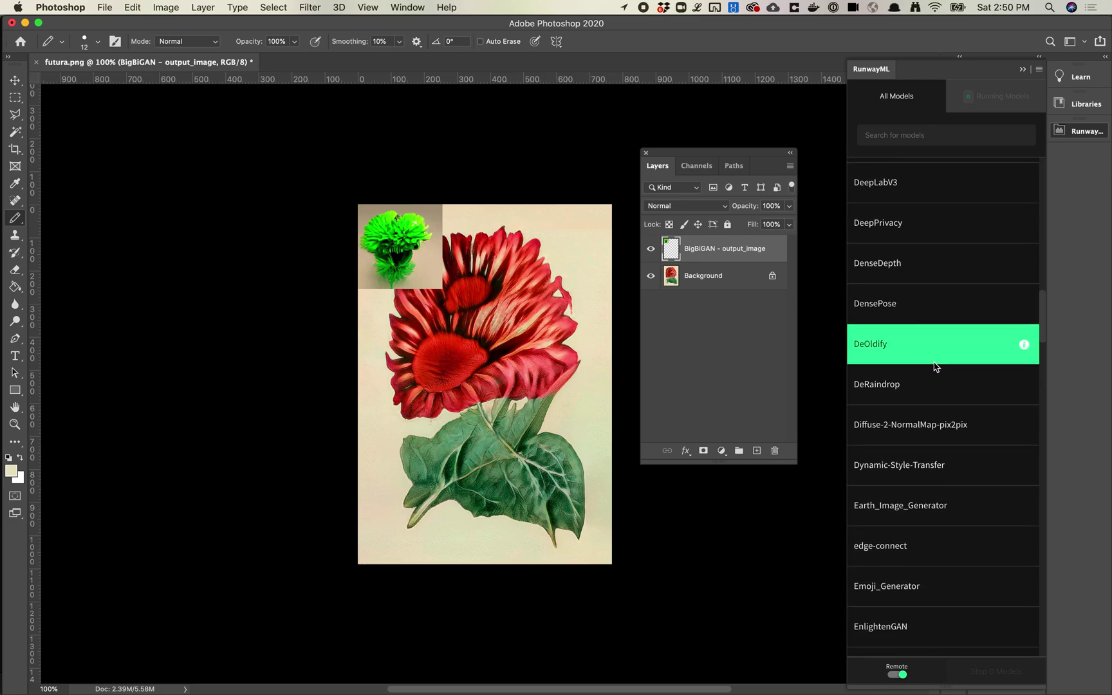
{"action": "scroll", "coordinate": [936, 367], "scroll_direction": "down", "scroll_amount": 3}
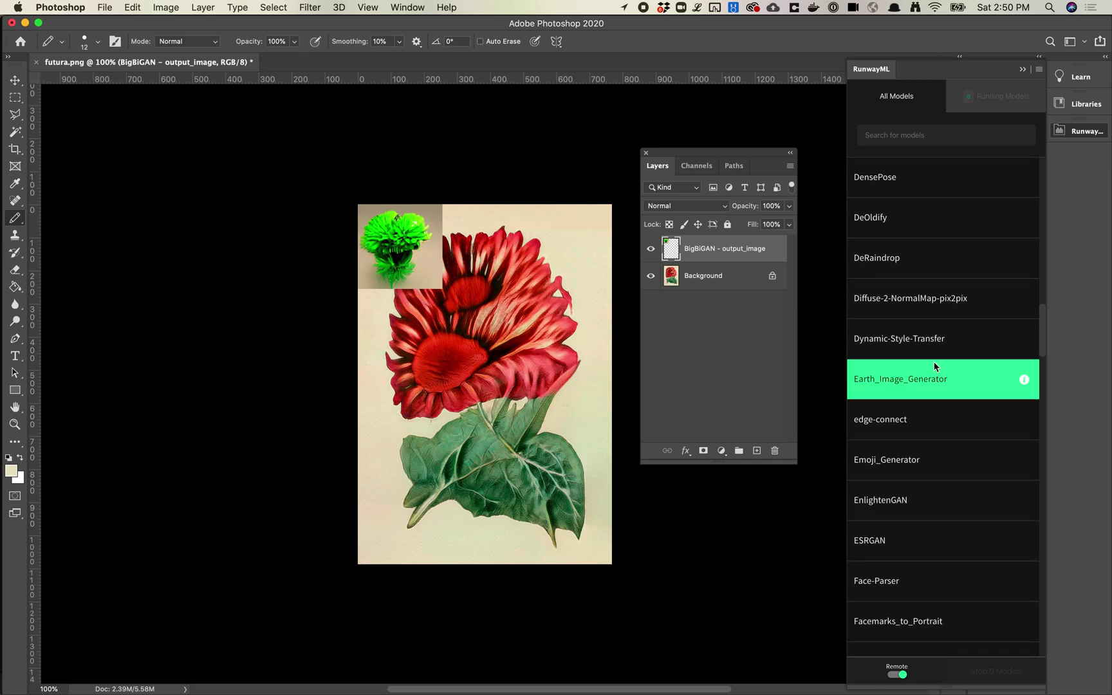
{"action": "scroll", "coordinate": [935, 367], "scroll_direction": "down", "scroll_amount": 2}
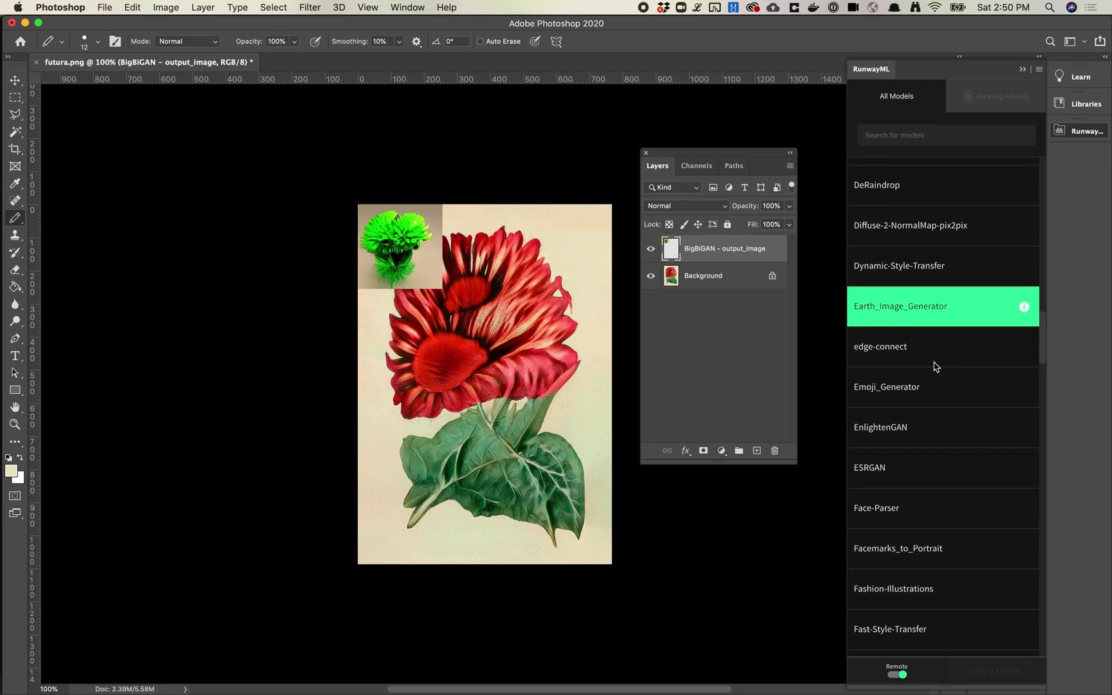
{"action": "left_click", "coordinate": [928, 467]}
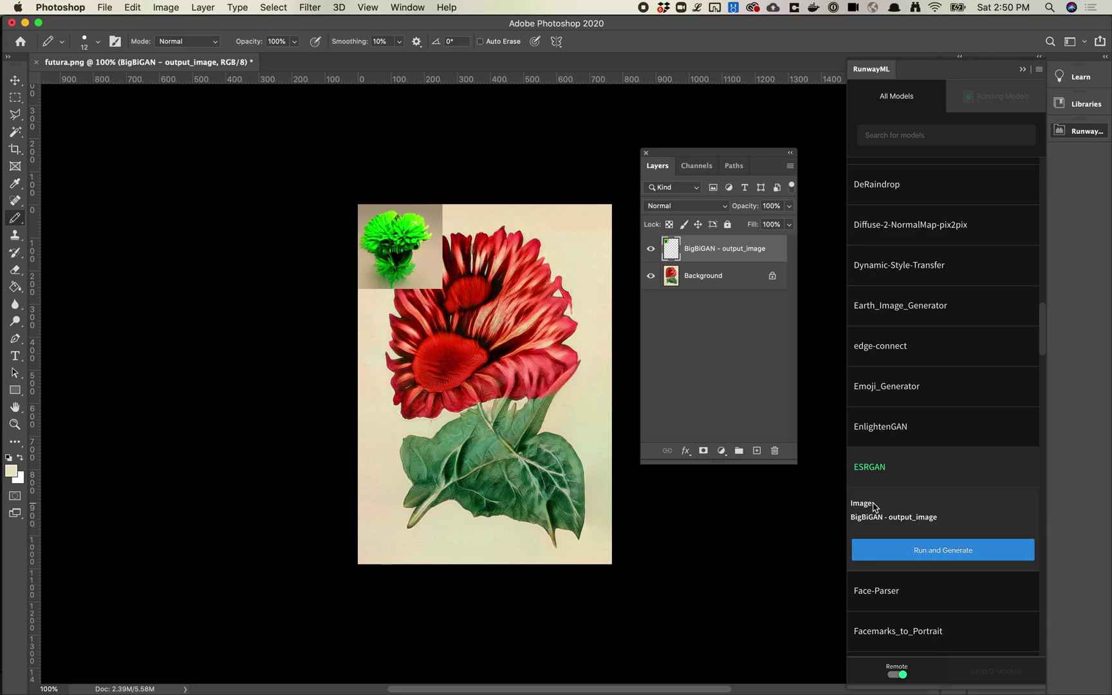
Step: Select the BigBiGAN - output_image layer as input and start ESRGAN on it
{"action": "left_click_drag", "start_coordinate": [875, 505], "coordinate": [900, 517]}
{"action": "left_click", "coordinate": [726, 276]}
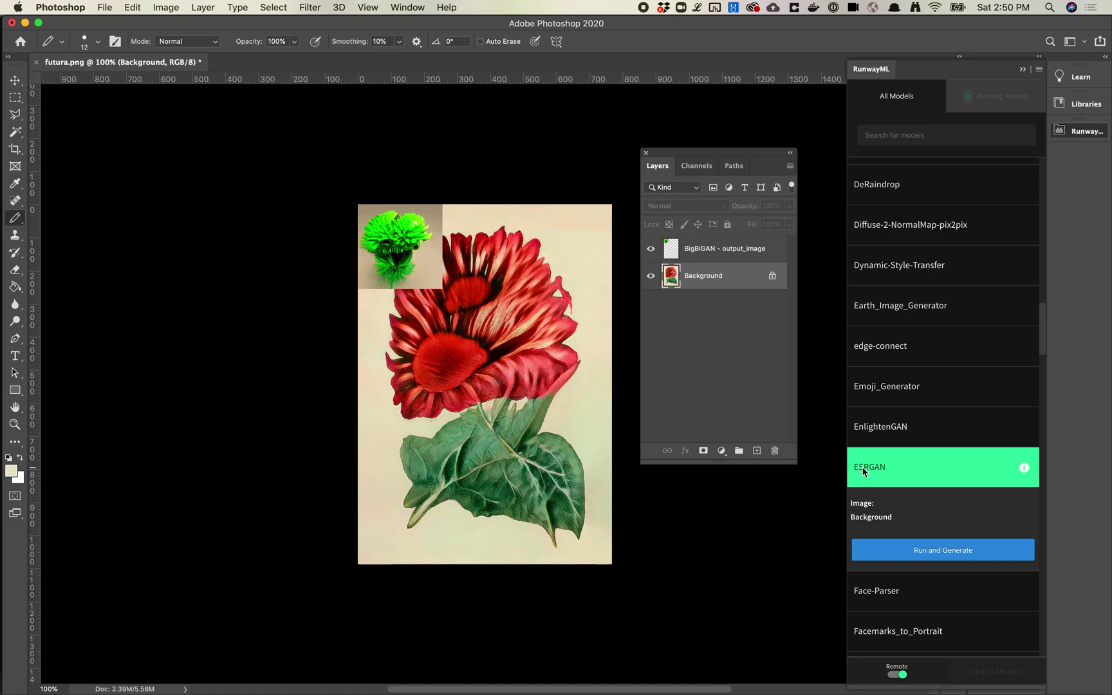
{"action": "left_click", "coordinate": [724, 250]}
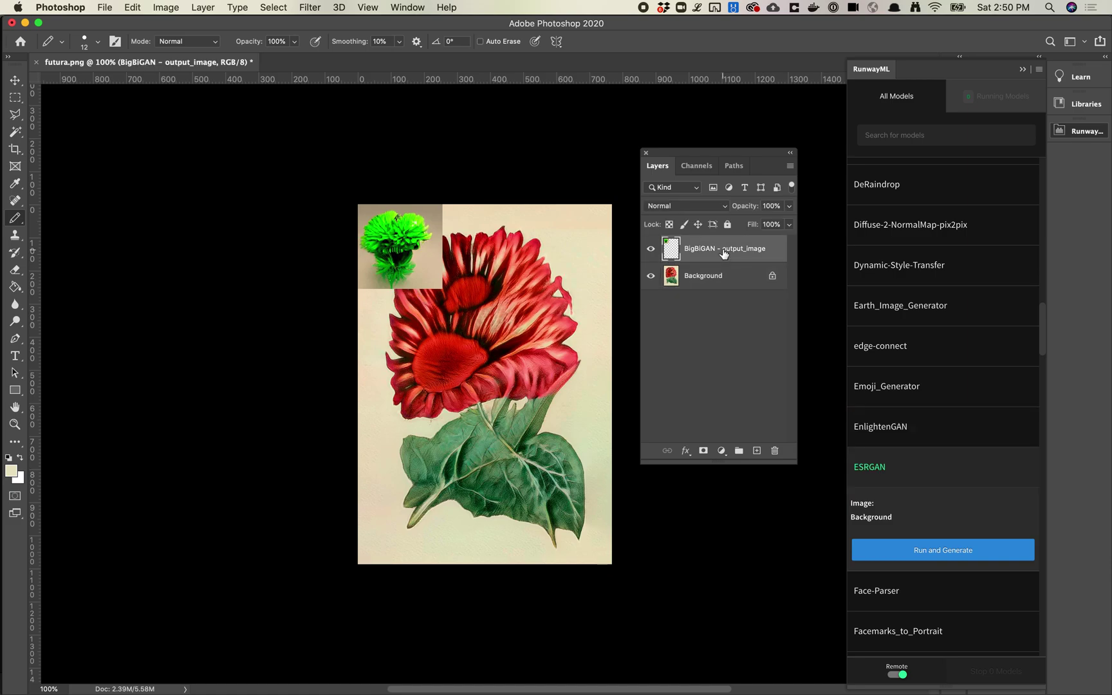
{"action": "left_click", "coordinate": [929, 552]}
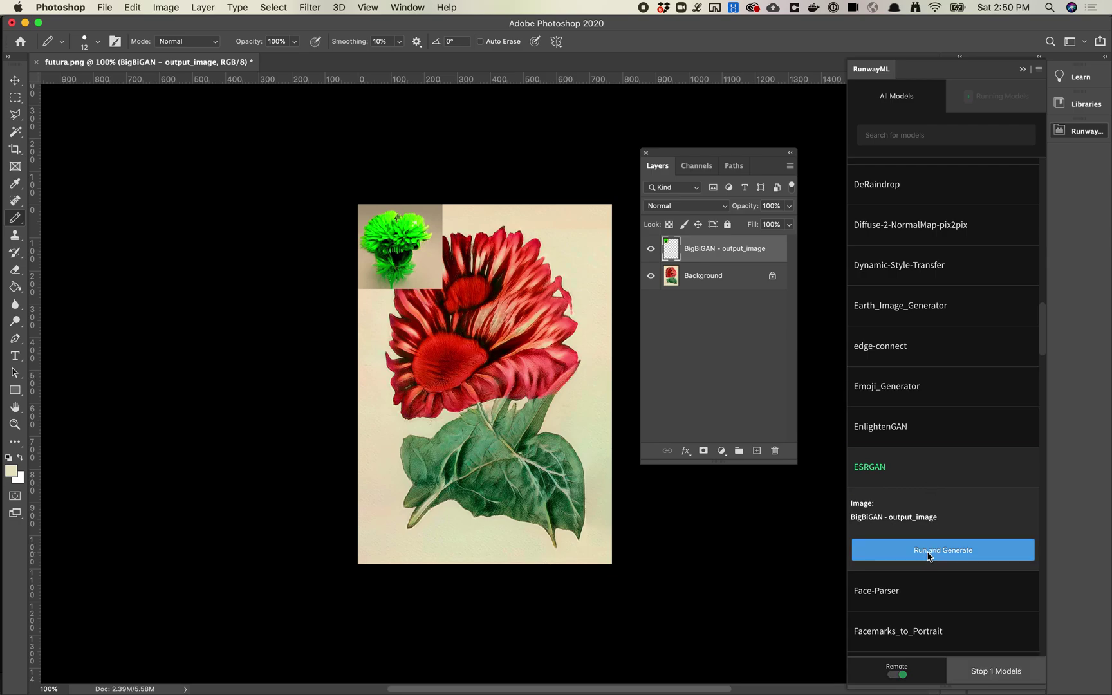
{"action": "left_click", "coordinate": [987, 104]}
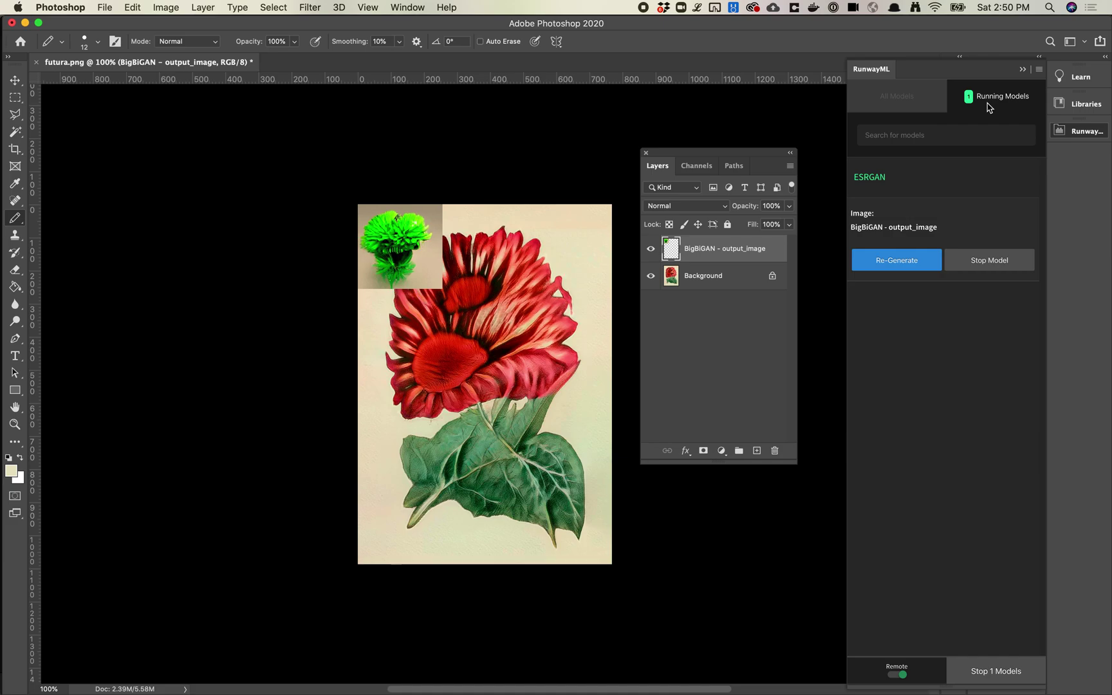
Step: Upscale the BigBiGAN output with ESRGAN into a new ESRGAN - upscaled layer
{"action": "left_click", "coordinate": [898, 260]}
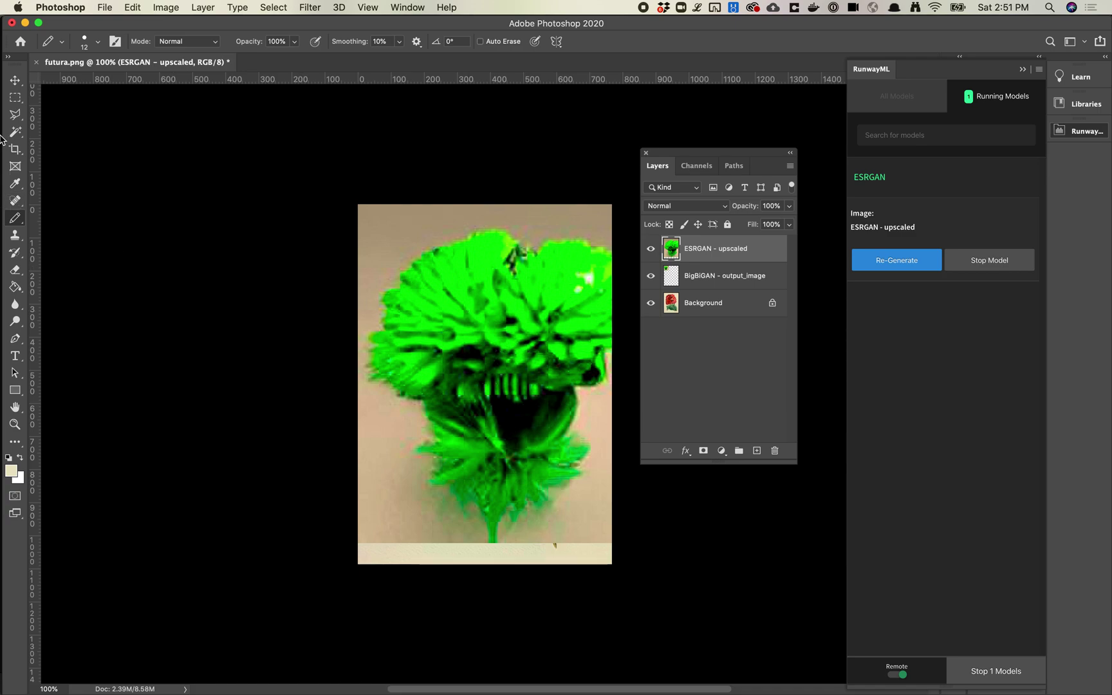
{"action": "left_click", "coordinate": [14, 80]}
Step: Free-transform the ESRGAN - upscaled layer to exactly fill the 768 × 1088 px canvas
{"action": "left_click_drag", "start_coordinate": [455, 283], "coordinate": [481, 276]}
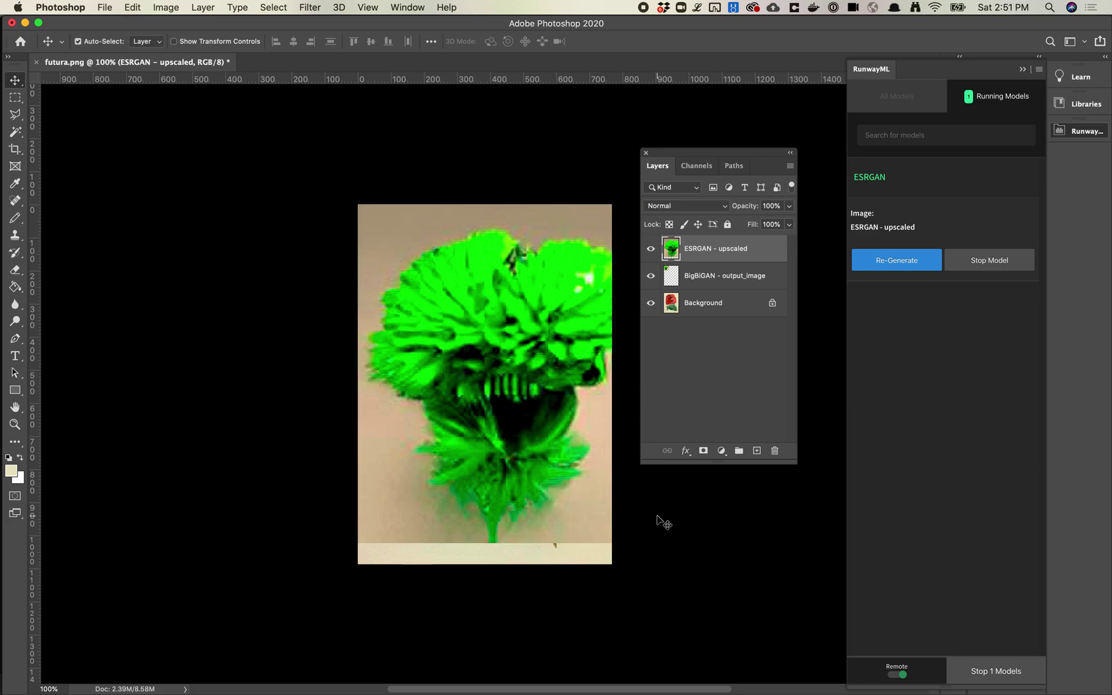
{"action": "key", "text": "super+t"}
{"action": "left_click_drag", "start_coordinate": [695, 542], "coordinate": [613, 566]}
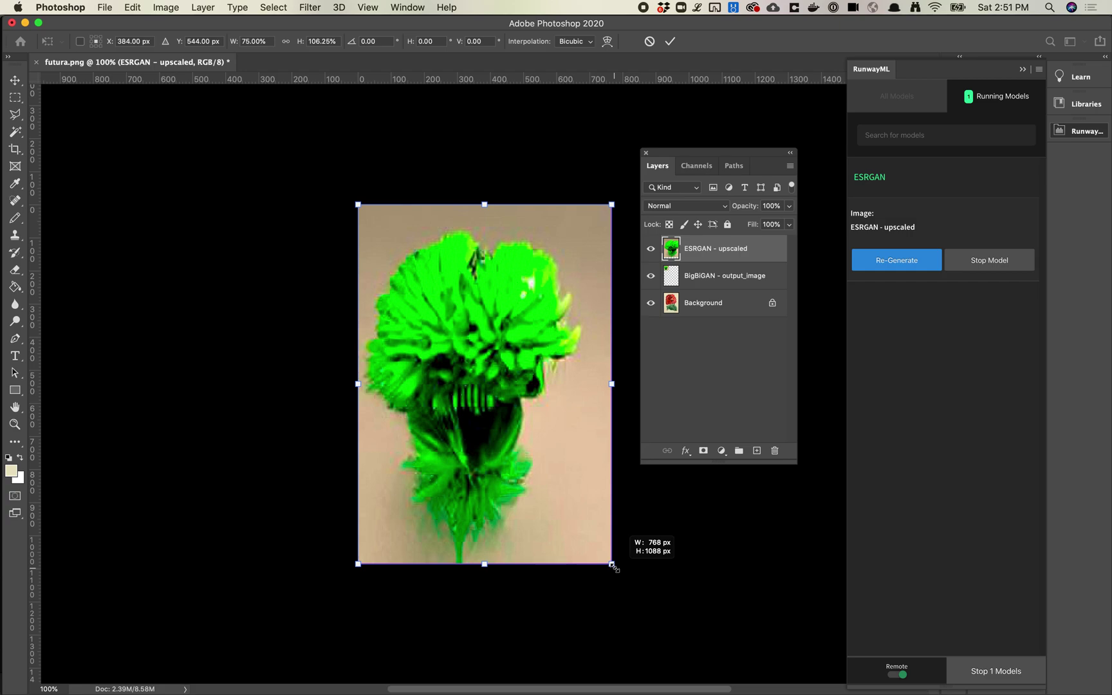
{"action": "mouse_move", "coordinate": [458, 487]}
{"action": "left_mouse_down"}
{"action": "mouse_move", "coordinate": [505, 487]}
{"action": "mouse_move", "coordinate": [449, 486]}
{"action": "mouse_move", "coordinate": [459, 484]}
{"action": "left_mouse_up"}
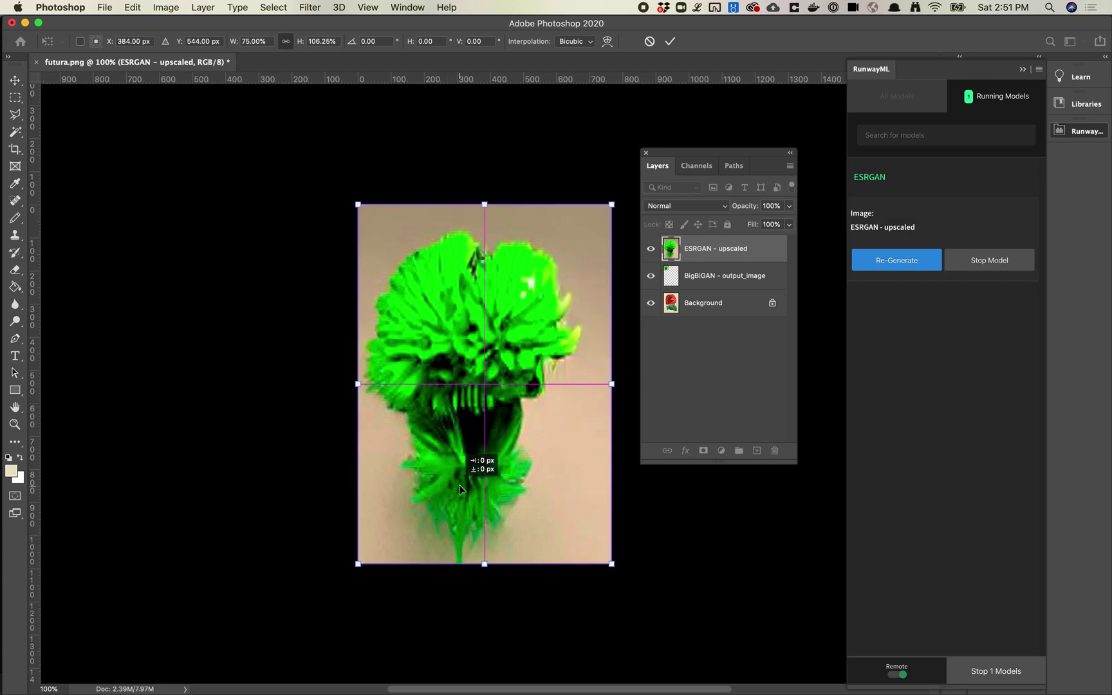
{"action": "key", "text": "Return"}
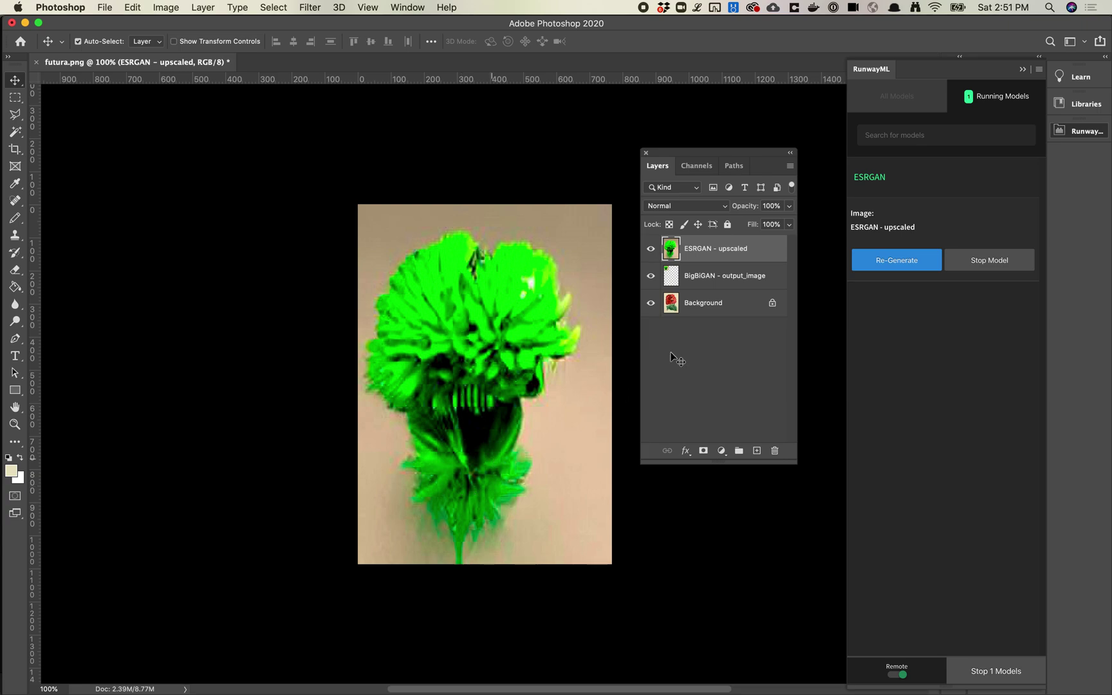